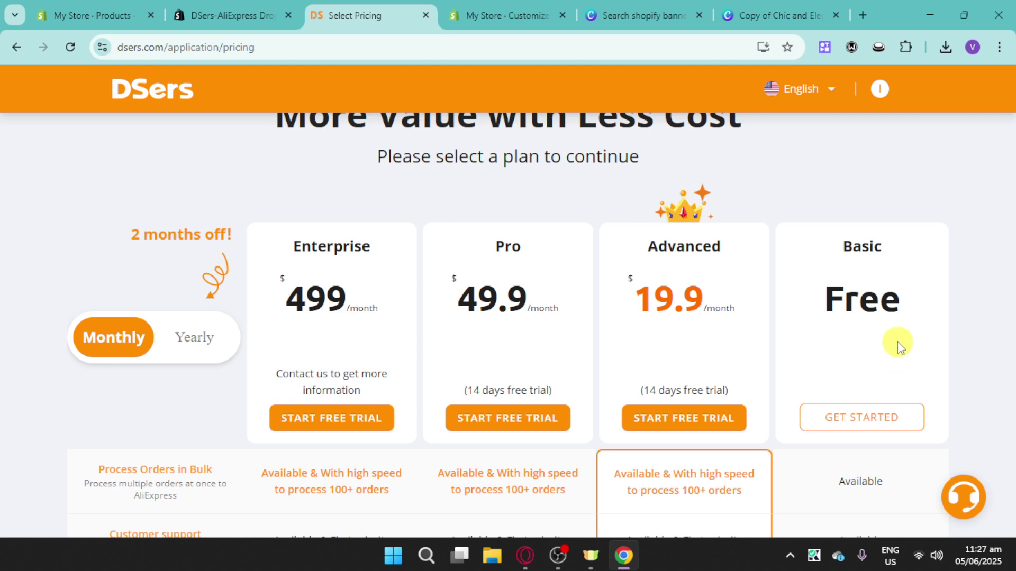
Choose the free Basic plan and start linking AliExpress as supplier, agreeing to its authorization terms.
scroll(540, 428, "down", 10)
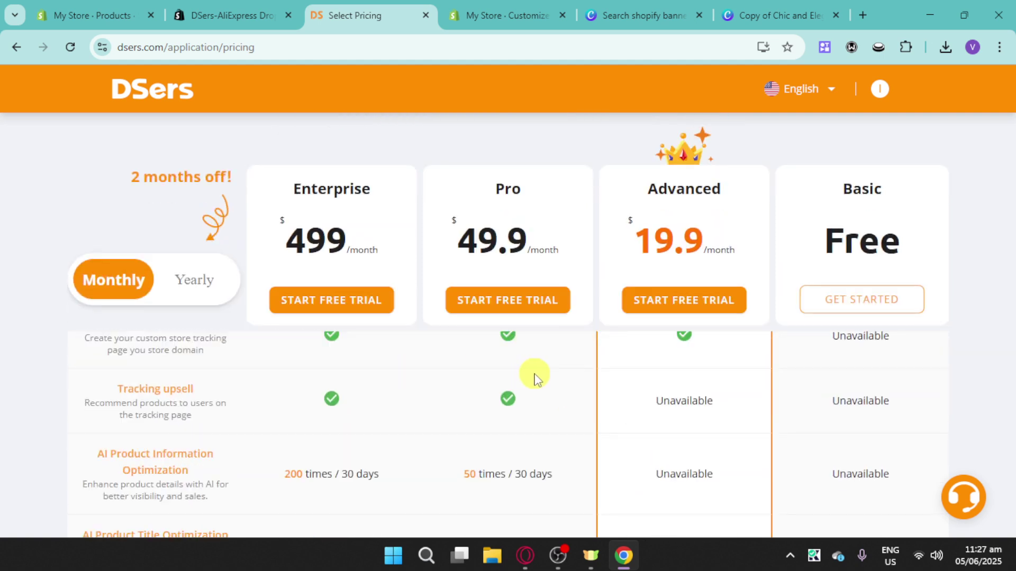
left_click(865, 312)
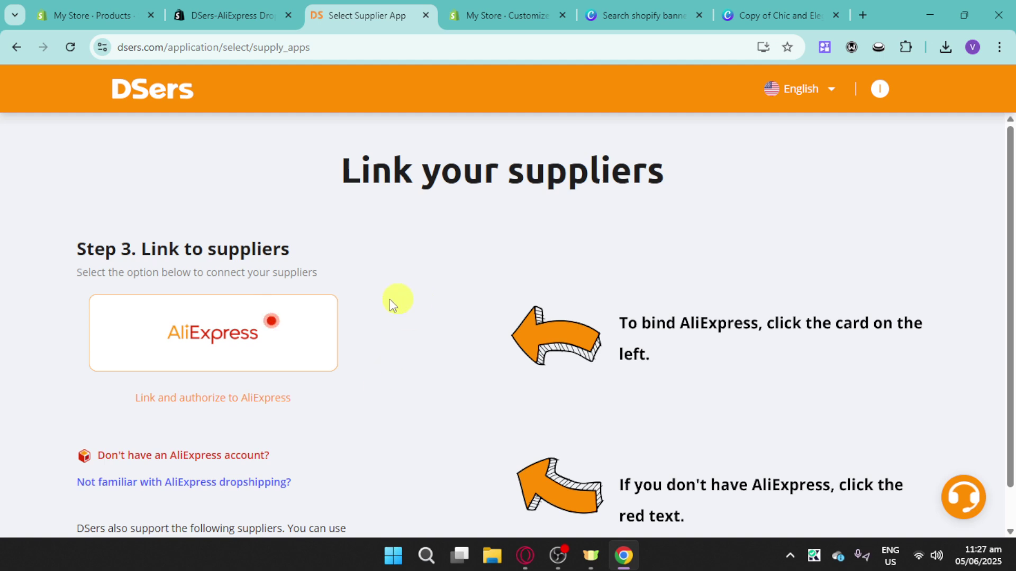
scroll(240, 343, "down", 1)
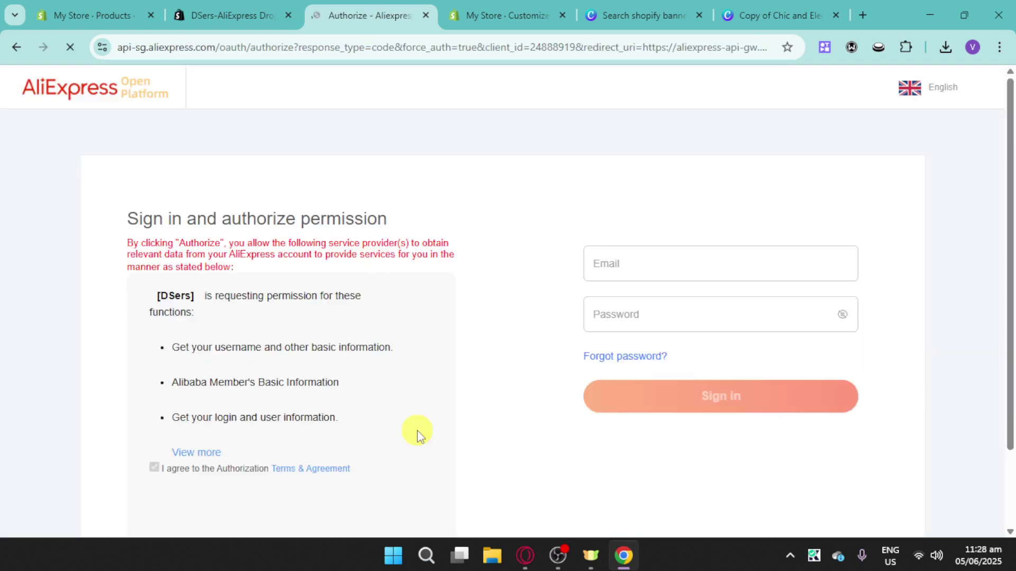
left_click(154, 468)
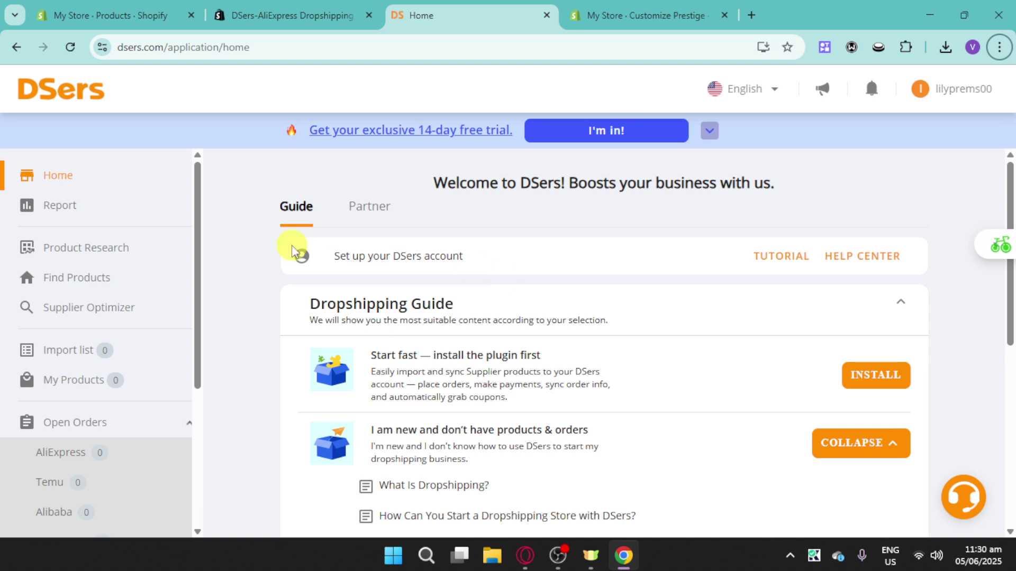
Search the featured TikTok ads in Product Research for "bag" and examine the matching ads and their engagement figures.
left_click(121, 253)
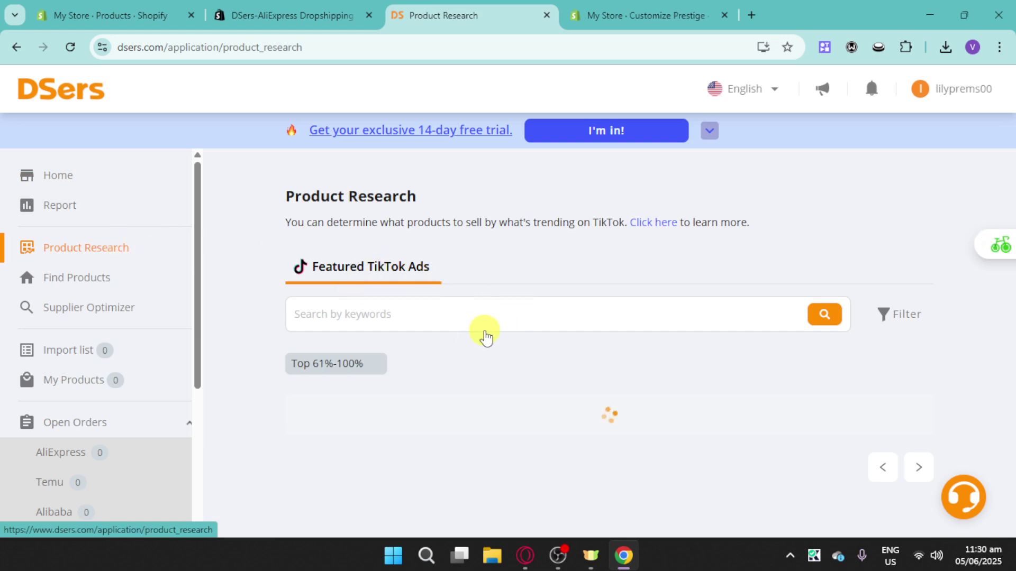
left_click(454, 317)
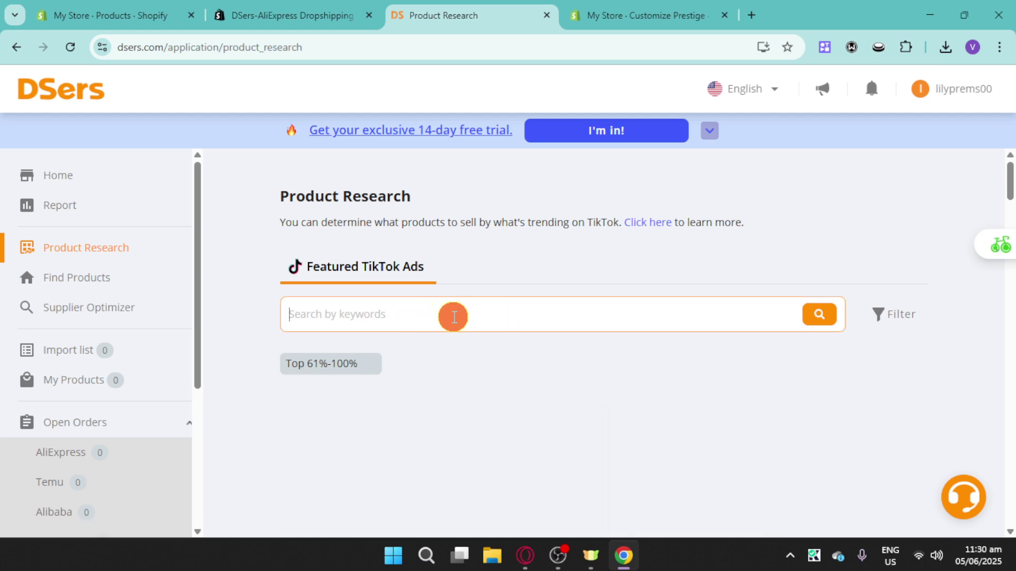
type("bag")
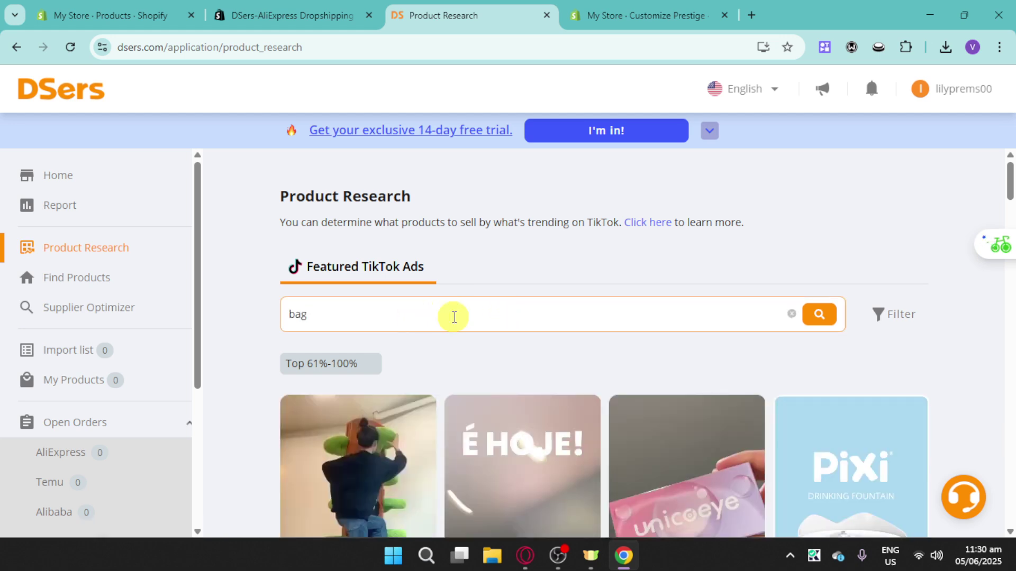
key("Return")
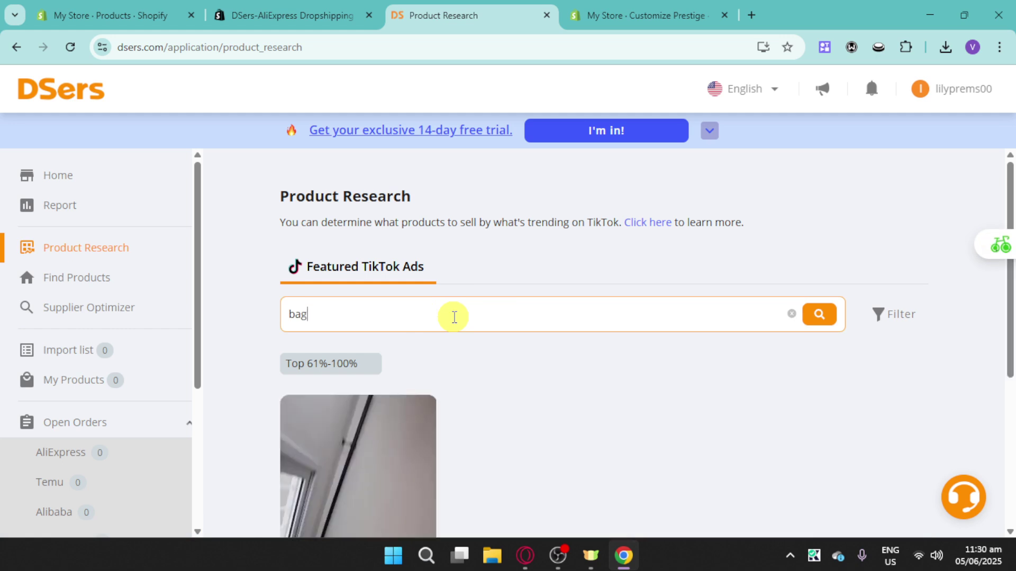
scroll(506, 329, "down", 4)
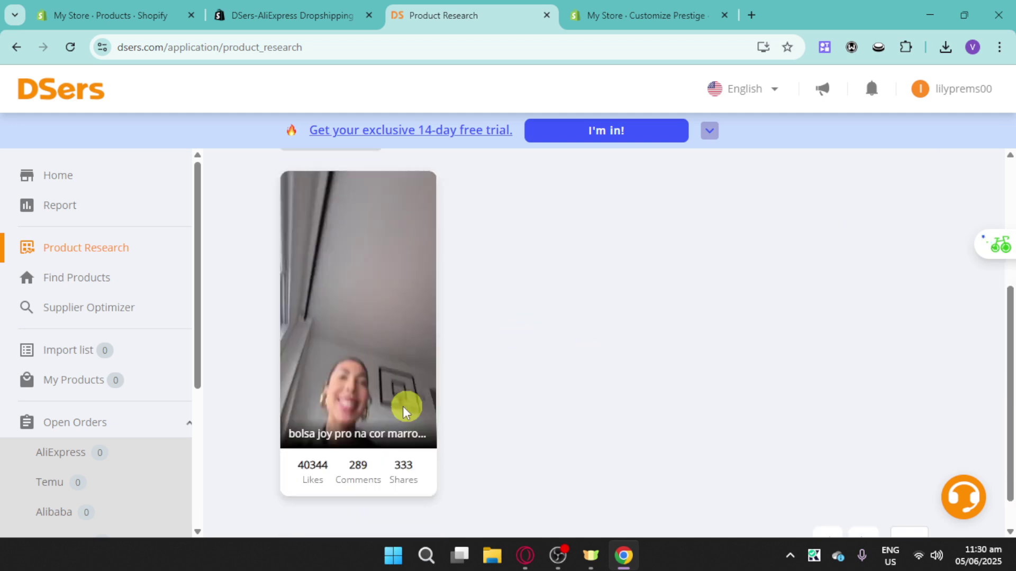
scroll(574, 402, "up", 4)
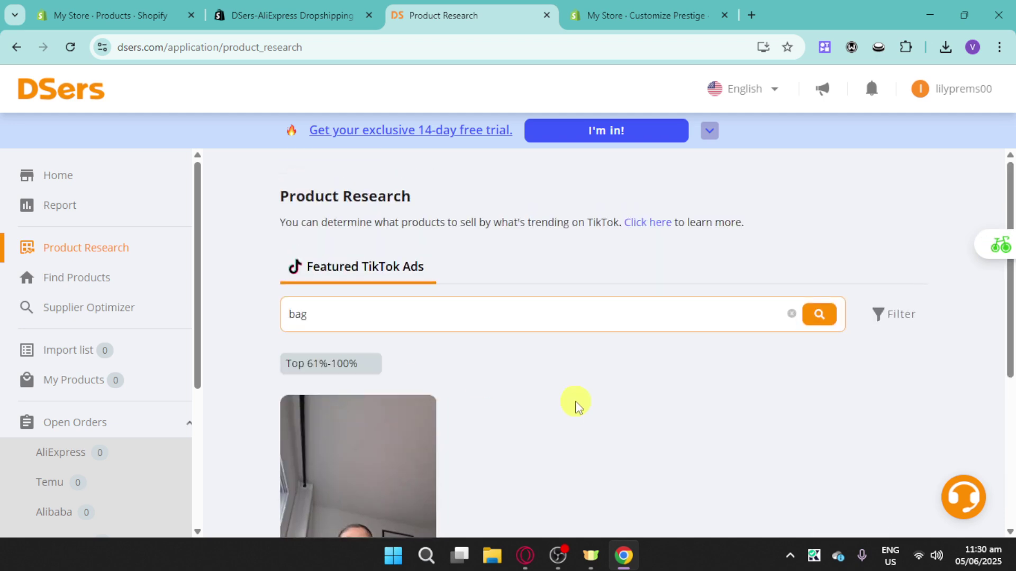
scroll(709, 427, "down", 4)
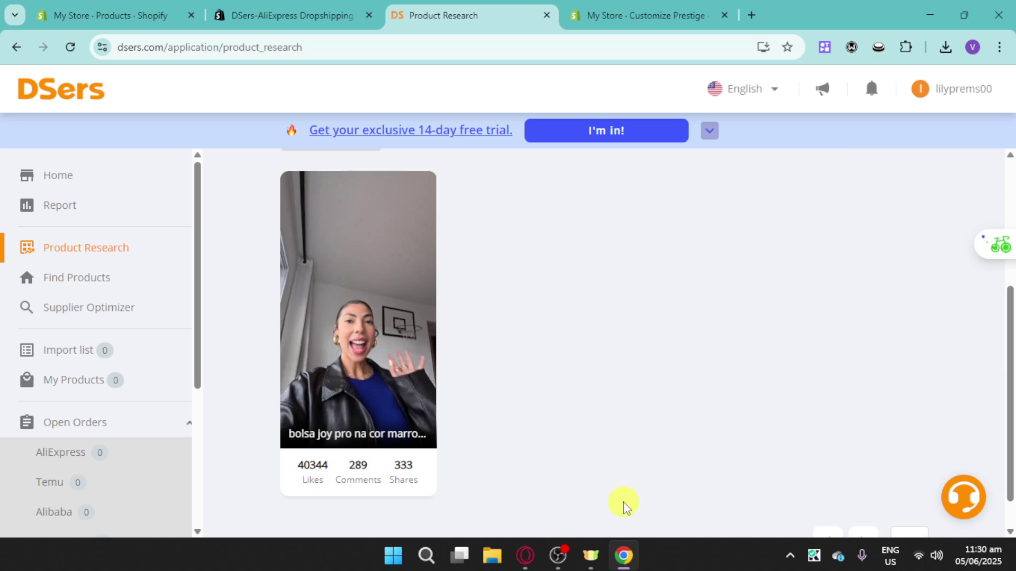
scroll(624, 504, "up", 4)
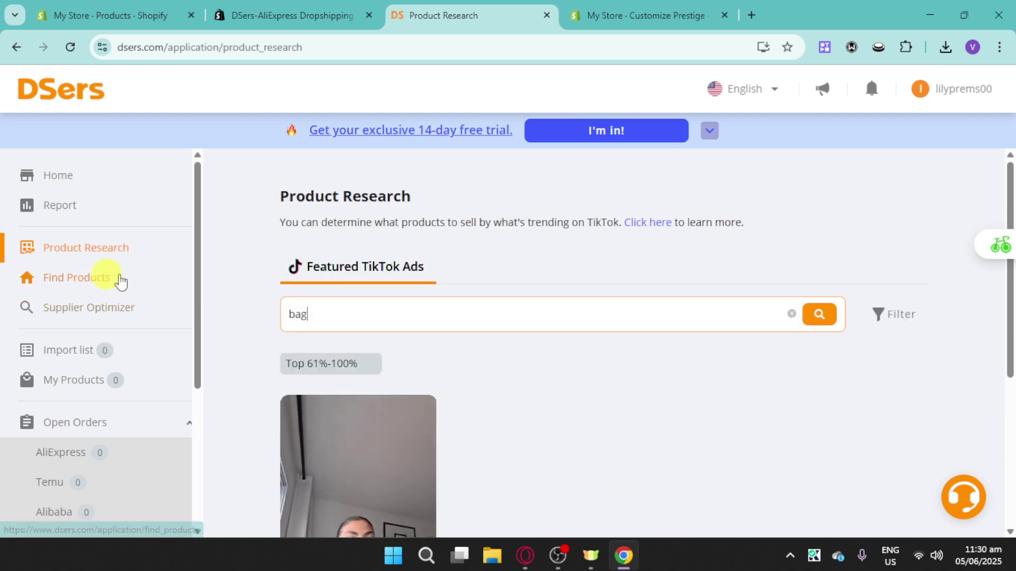
scroll(578, 390, "down", 3)
scroll(579, 395, "up", 3)
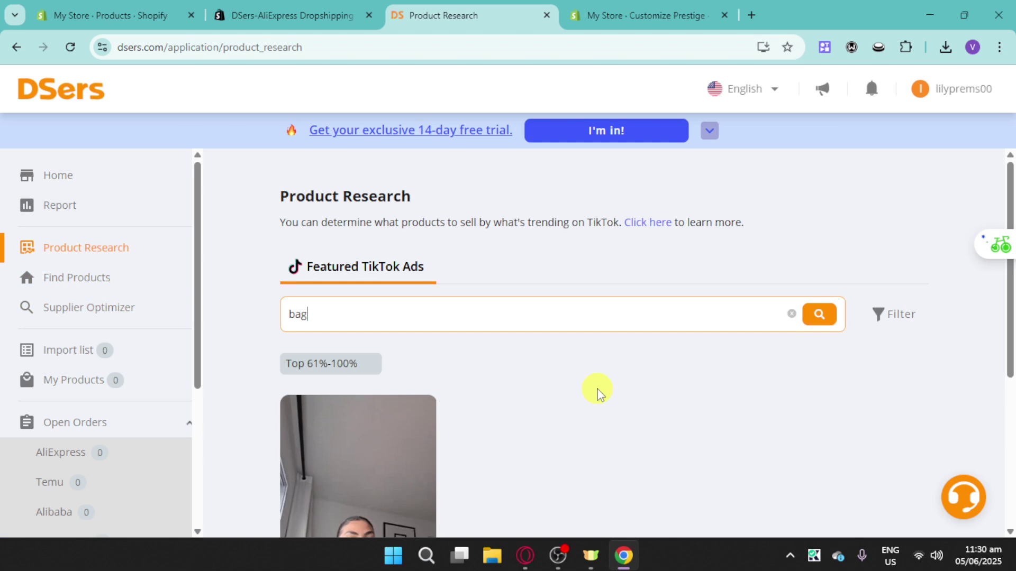
Open Find Products and look through the AliExpress categories and the options for adding a platform.
left_click(47, 278)
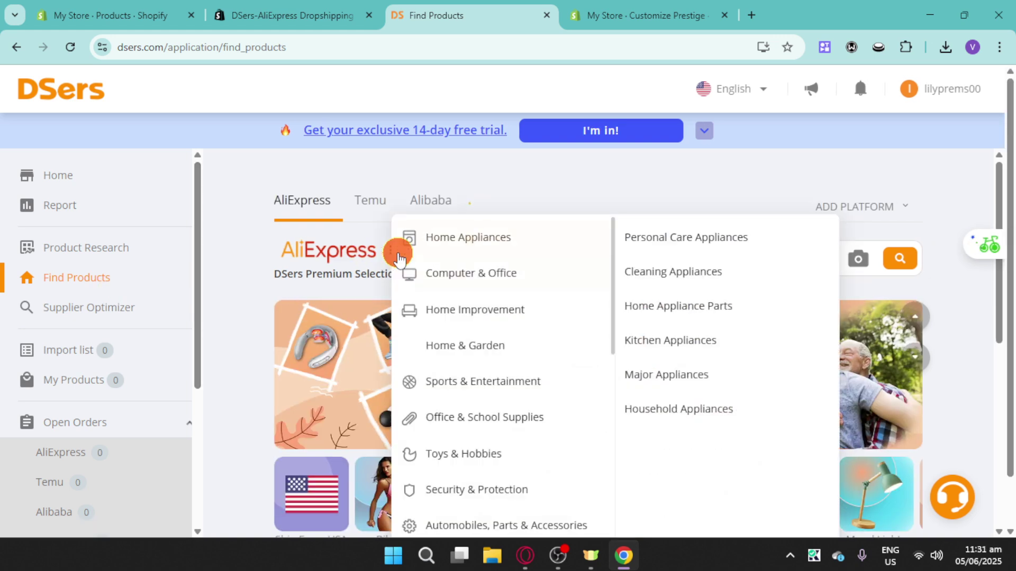
mouse_move(398, 251)
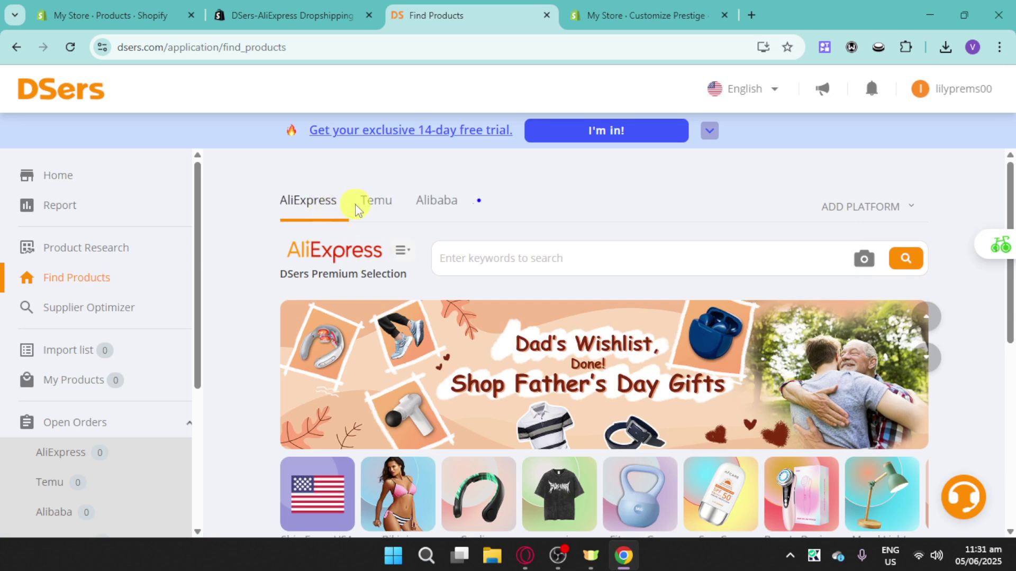
scroll(453, 205, "down", 1)
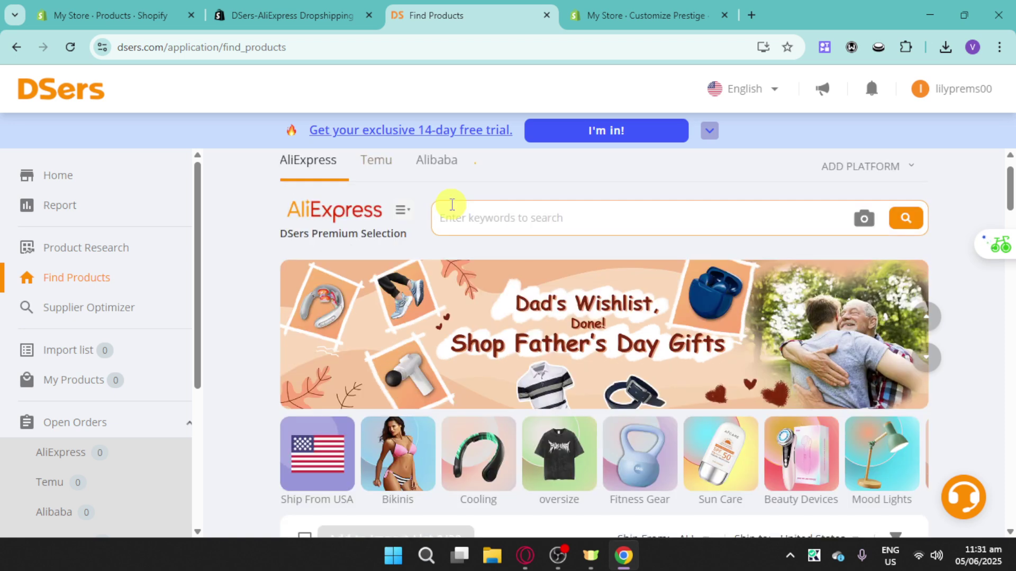
left_click(909, 167)
left_click(946, 161)
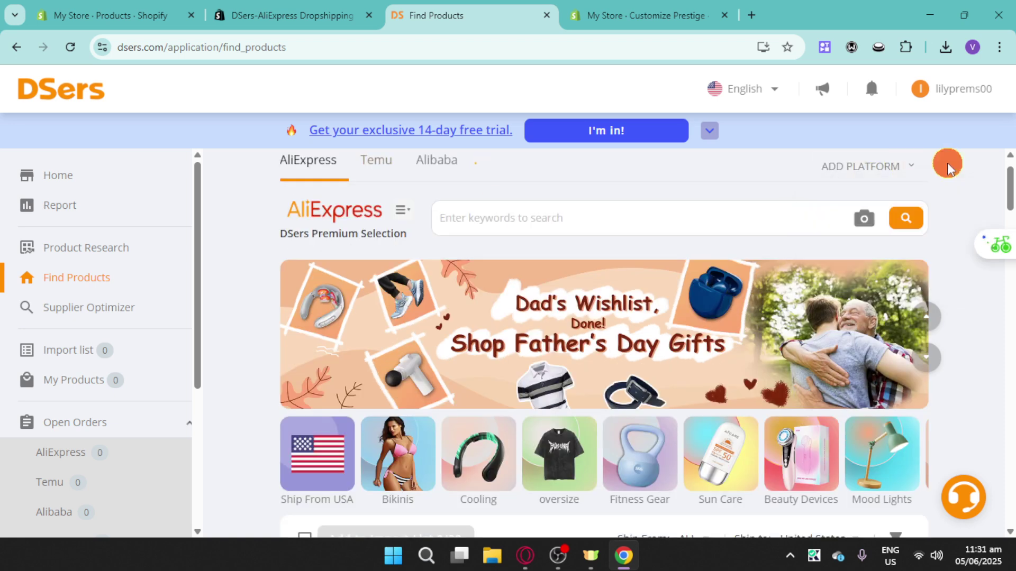
Dismiss the best-selling products offer and search the AliExpress products for "bag".
left_click(575, 210)
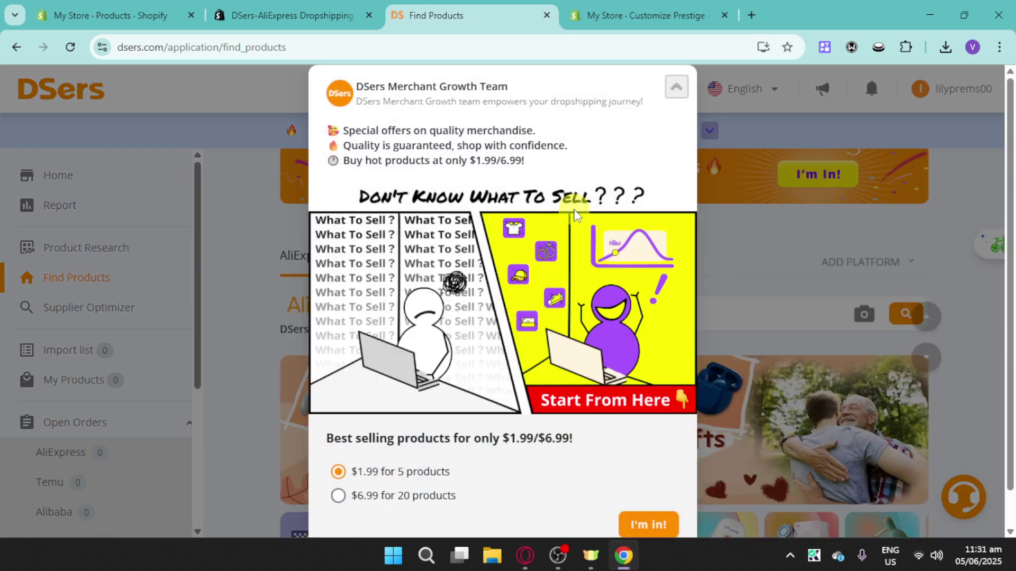
left_click(675, 87)
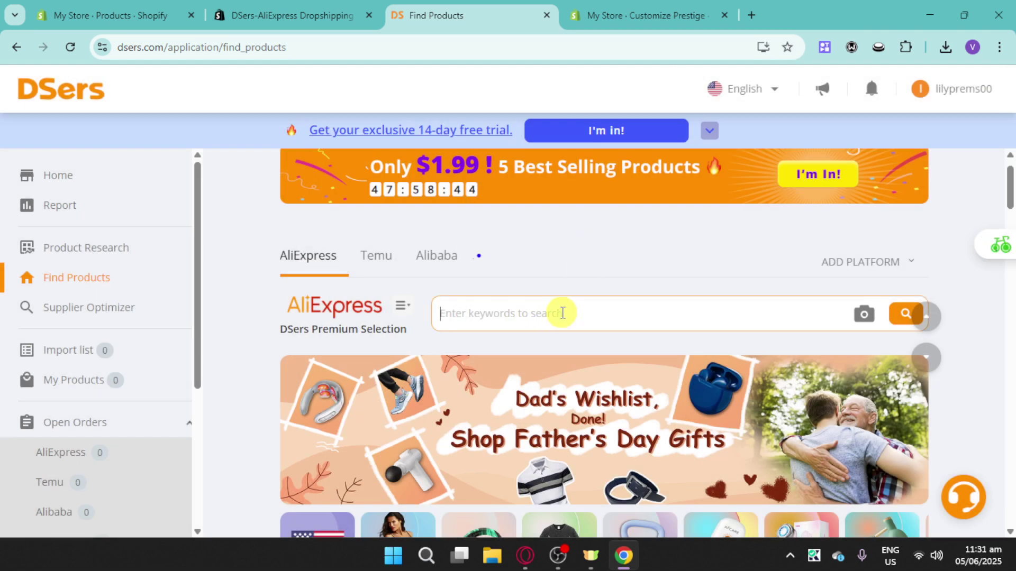
type("bag")
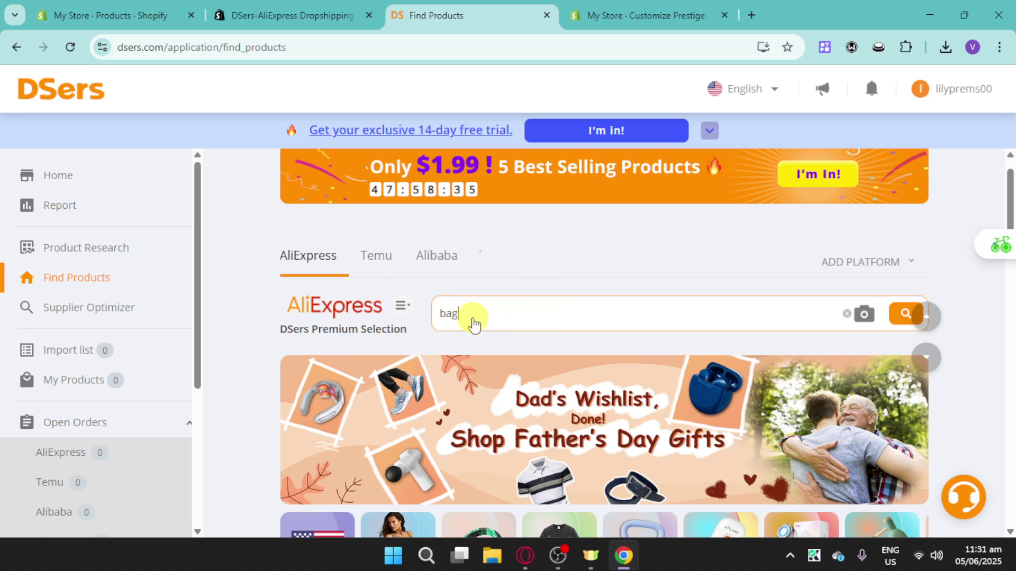
scroll(473, 322, "down", 2)
key("Return")
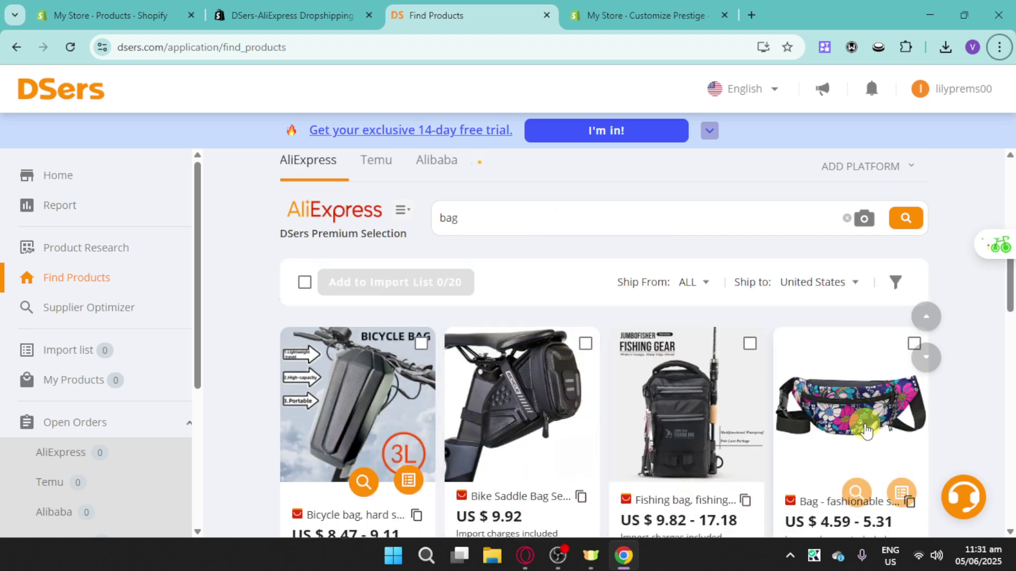
Select five search results: the fishing bag, bike saddle bag, motorcycle leg bag, black rear-rack bike bag and silver bucket bag.
left_click(750, 344)
left_click(585, 344)
scroll(610, 418, "down", 5)
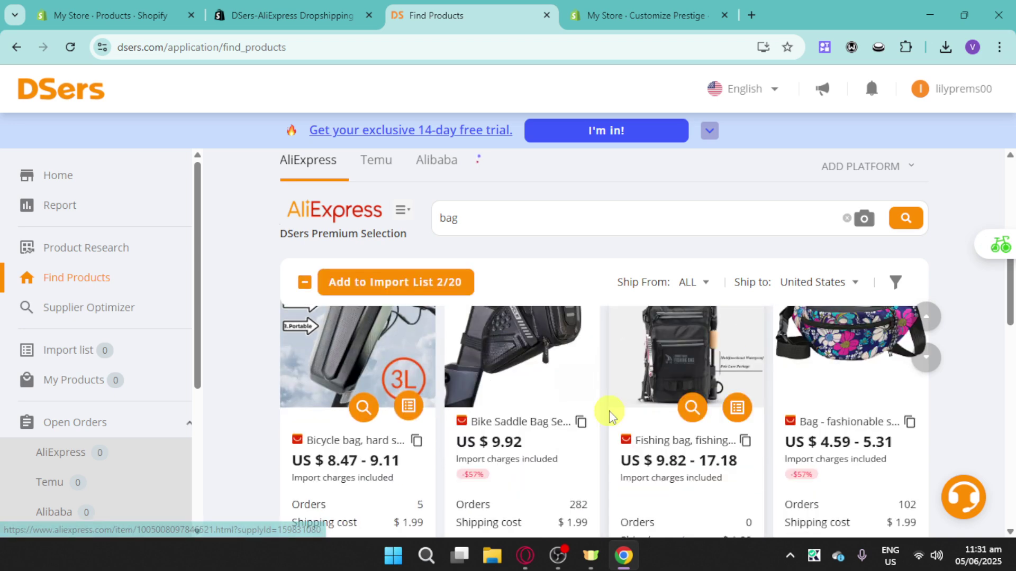
left_click(586, 373)
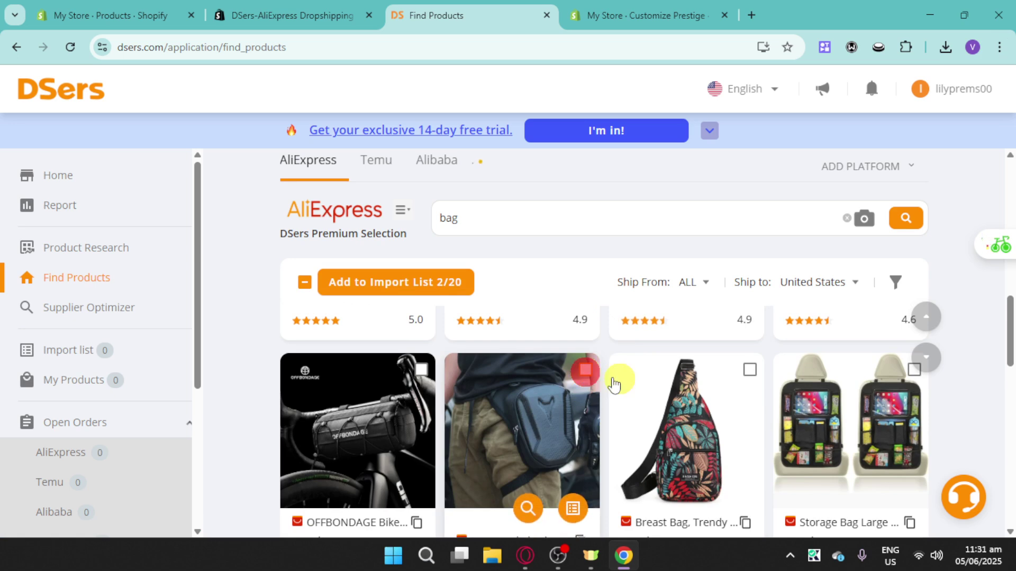
left_click(918, 368)
scroll(703, 419, "down", 3)
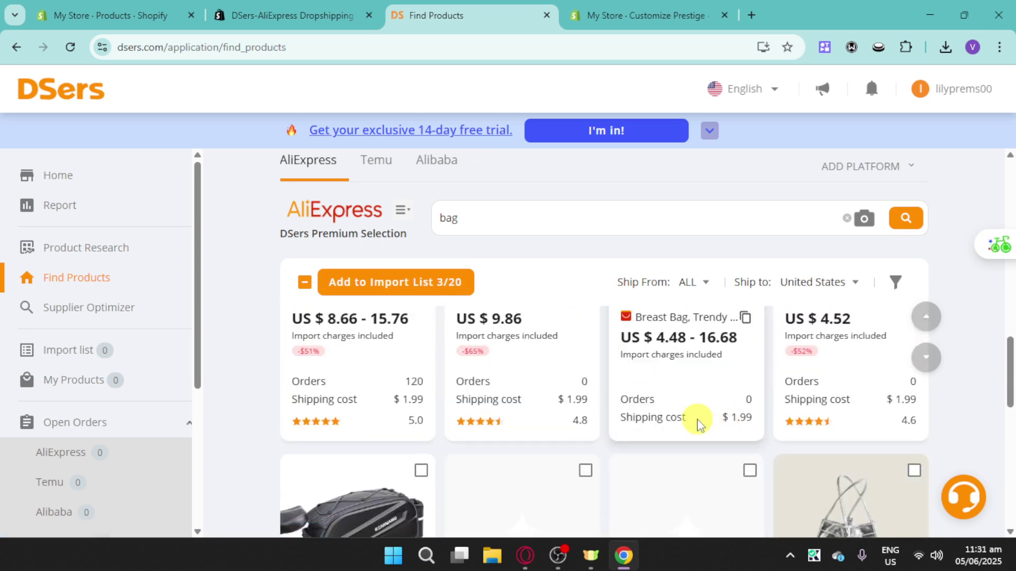
left_click(420, 397)
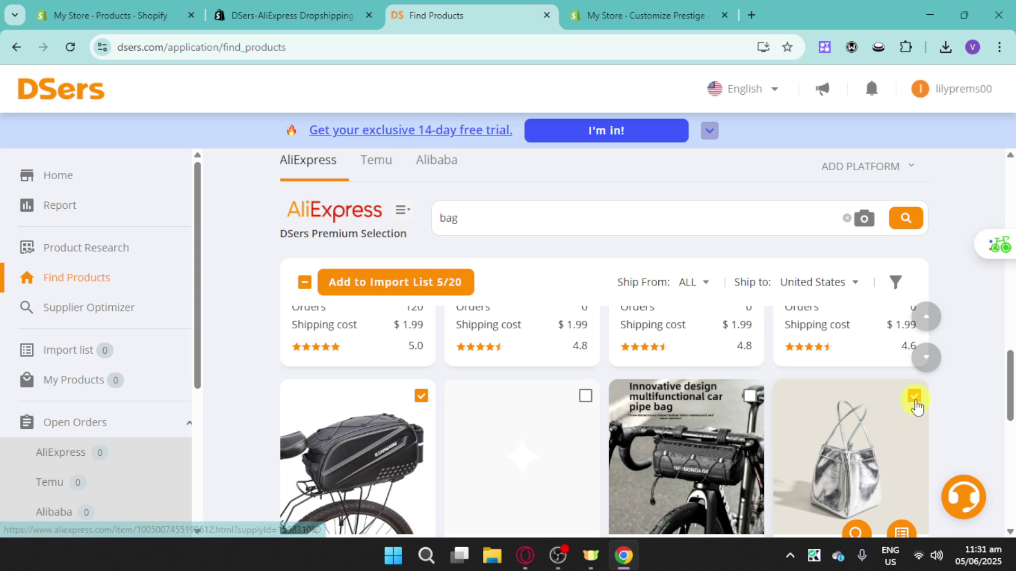
Add the five selected bags to the import list with English as the only import language, dismissing the plugin offer.
left_click(423, 292)
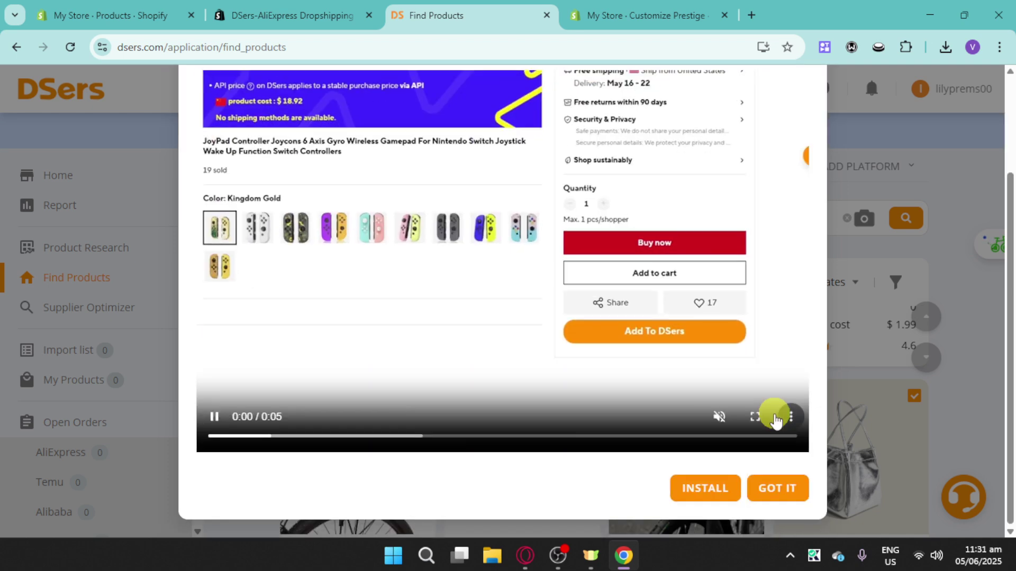
left_click(775, 488)
left_click(404, 290)
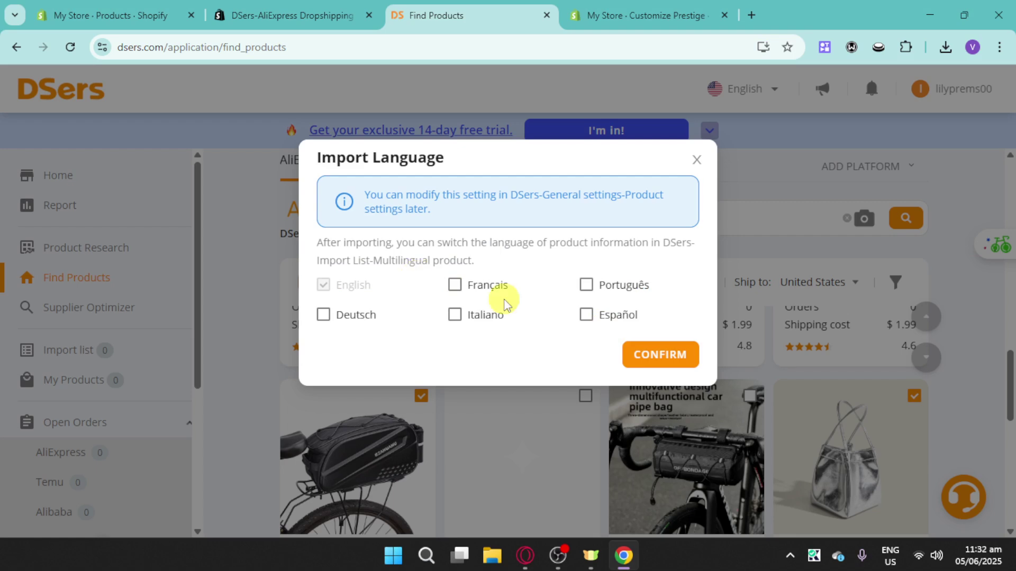
left_click(682, 361)
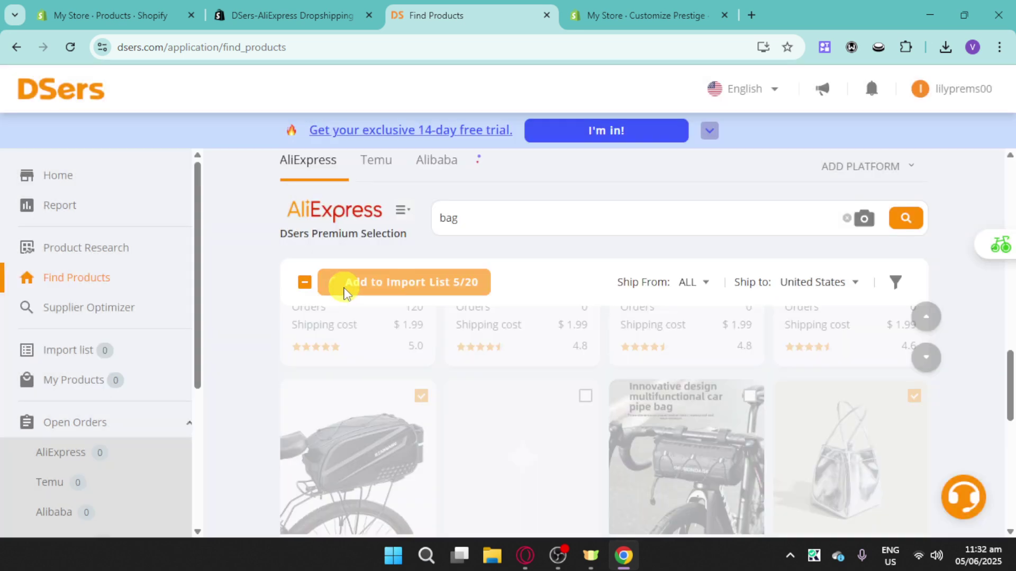
left_click(345, 292)
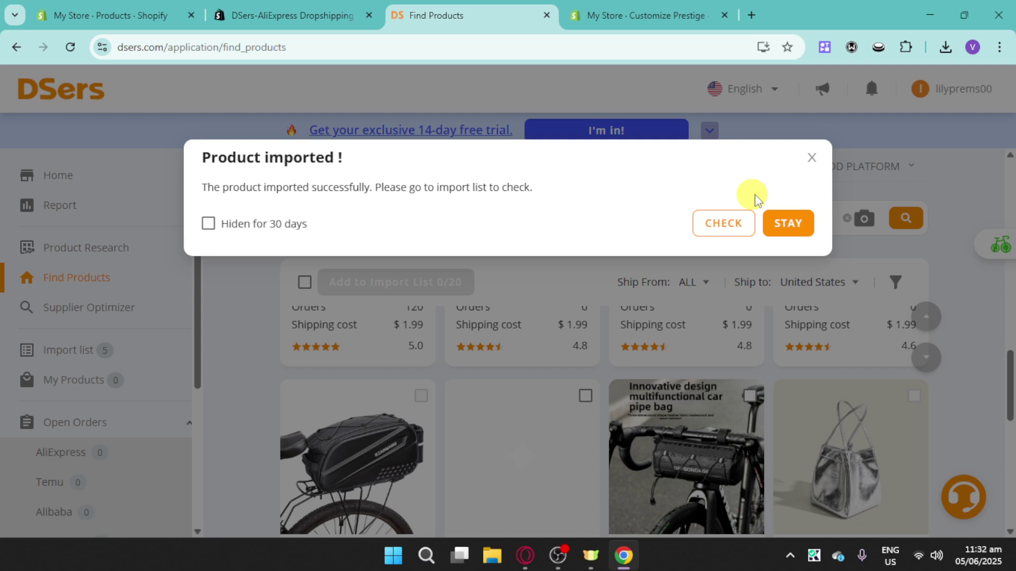
Open the import list, select all five imported bags and start pushing them to the store.
left_click(731, 225)
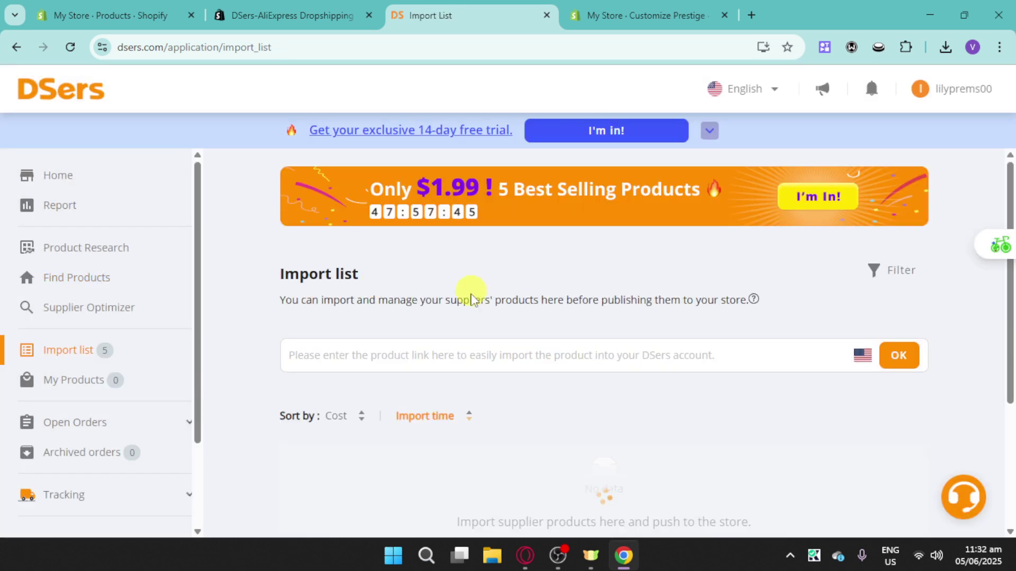
scroll(287, 359, "down", 3)
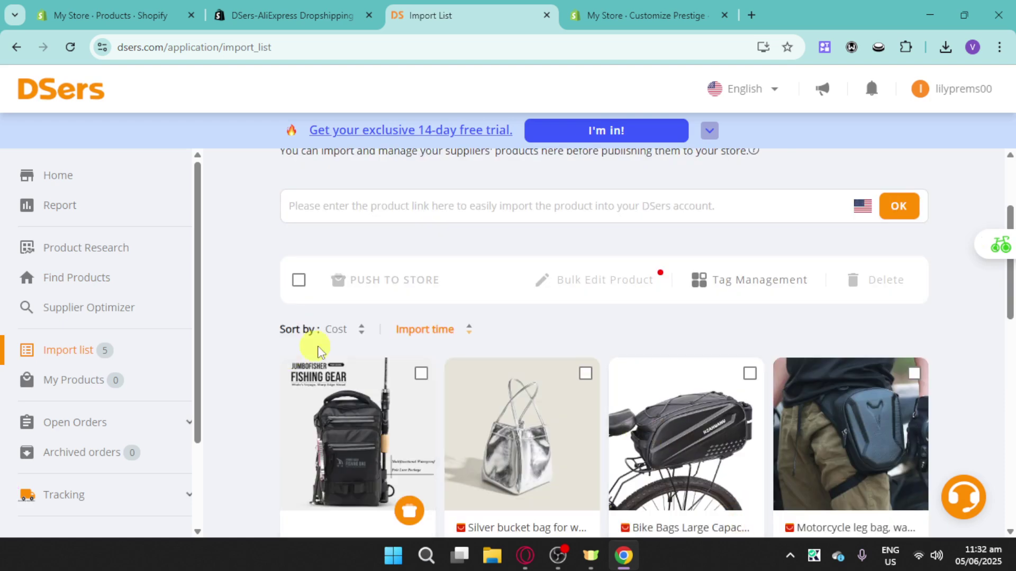
left_click(299, 281)
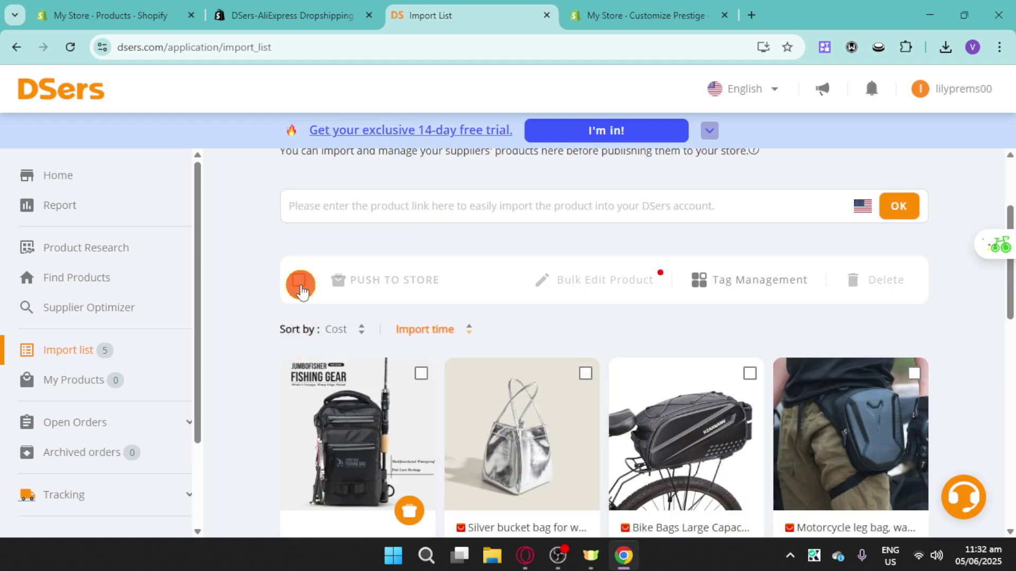
left_click(403, 286)
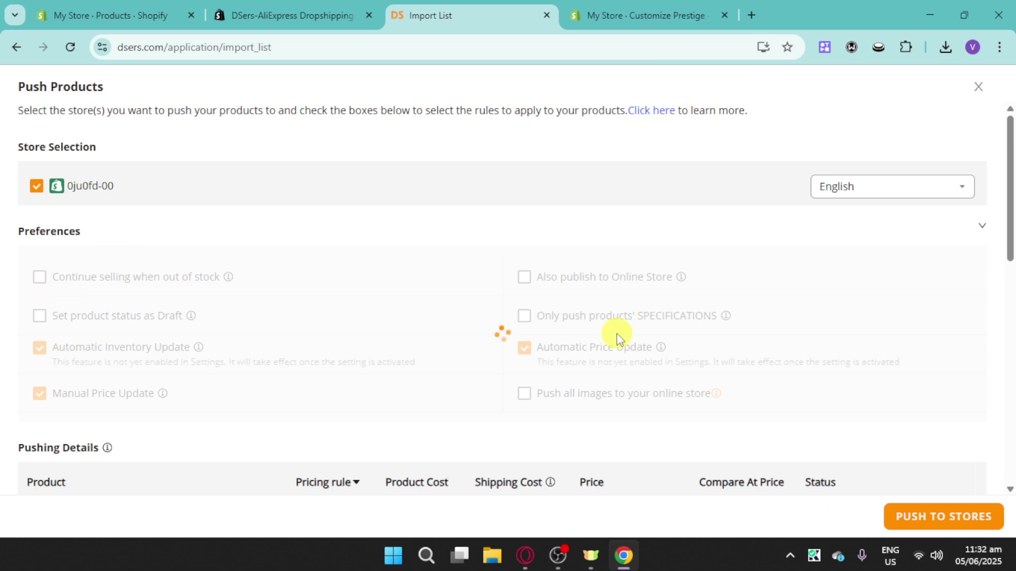
Review the push preferences and pricing details, keep them as they are, and push the five bags to the Shopify store in English.
scroll(879, 494, "down", 1)
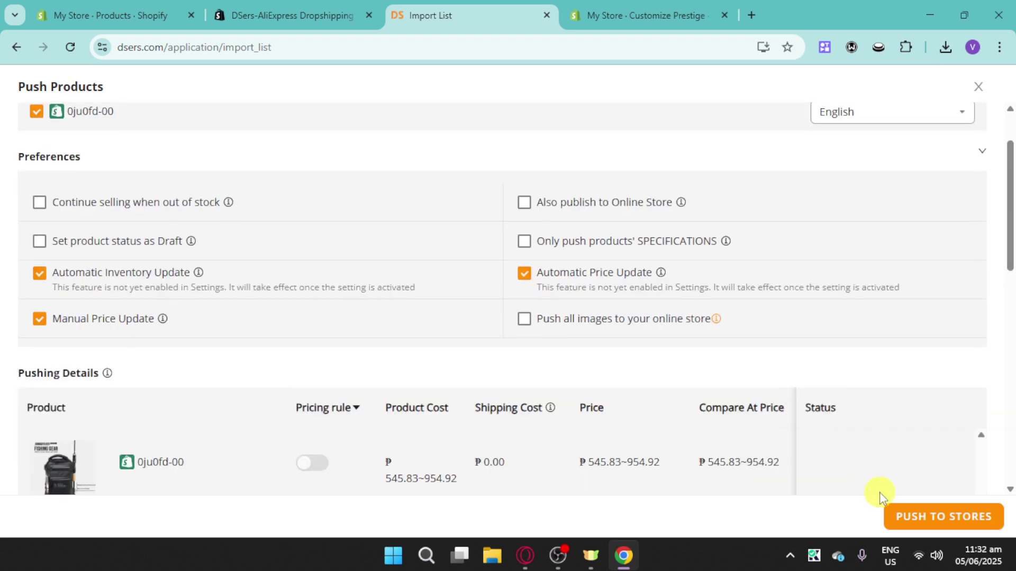
scroll(422, 465, "down", 2)
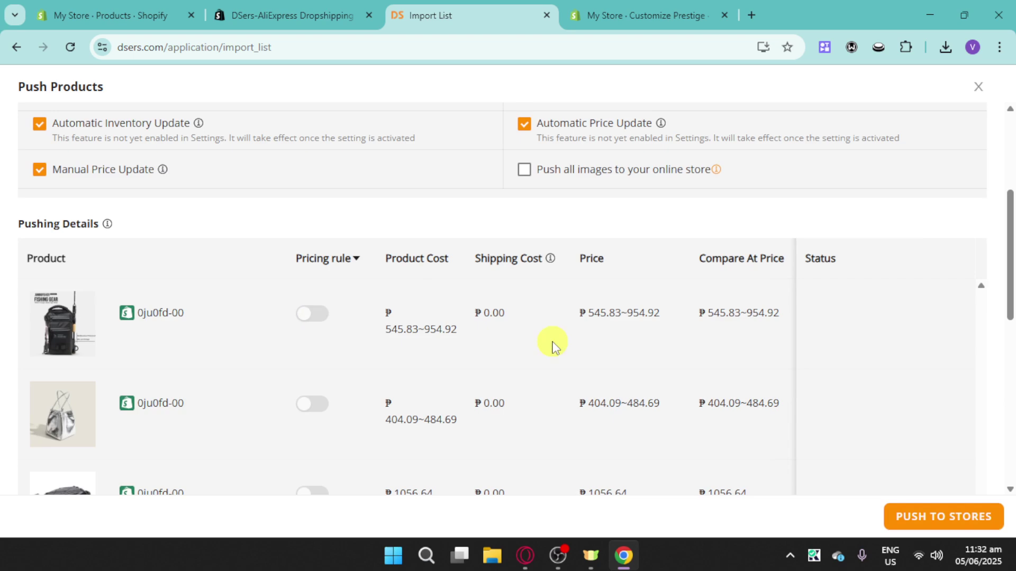
scroll(592, 416, "down", 4)
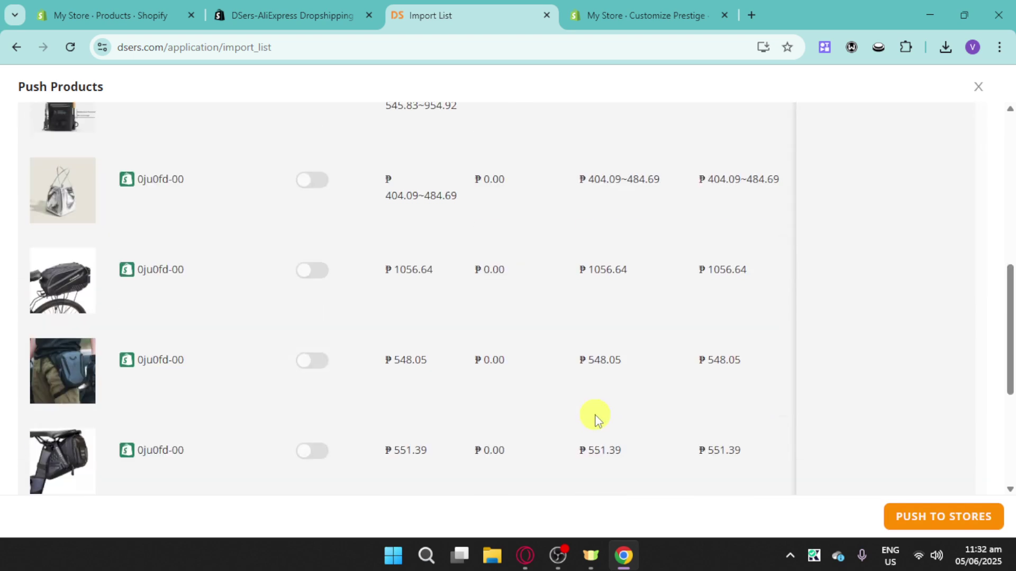
scroll(595, 421, "down", 2)
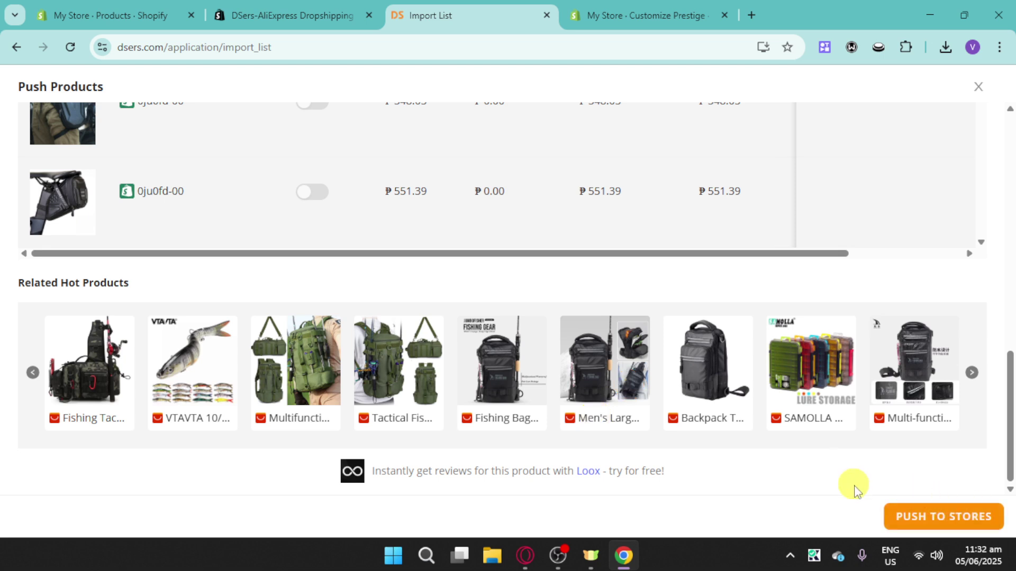
left_click(915, 513)
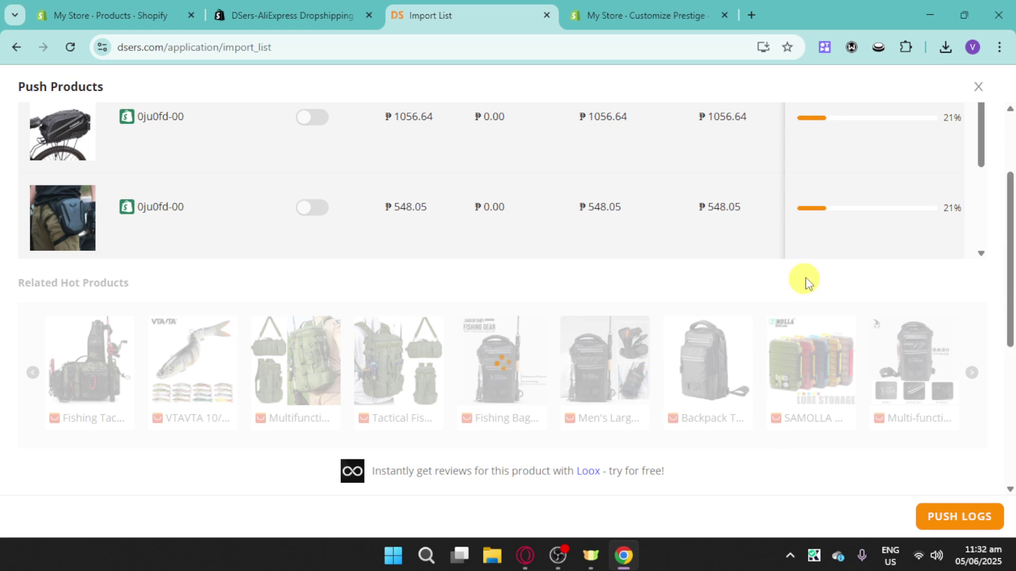
Open the review import for the pushed fishing bag and look over the Loox product reviews app page.
scroll(899, 252, "up", 5)
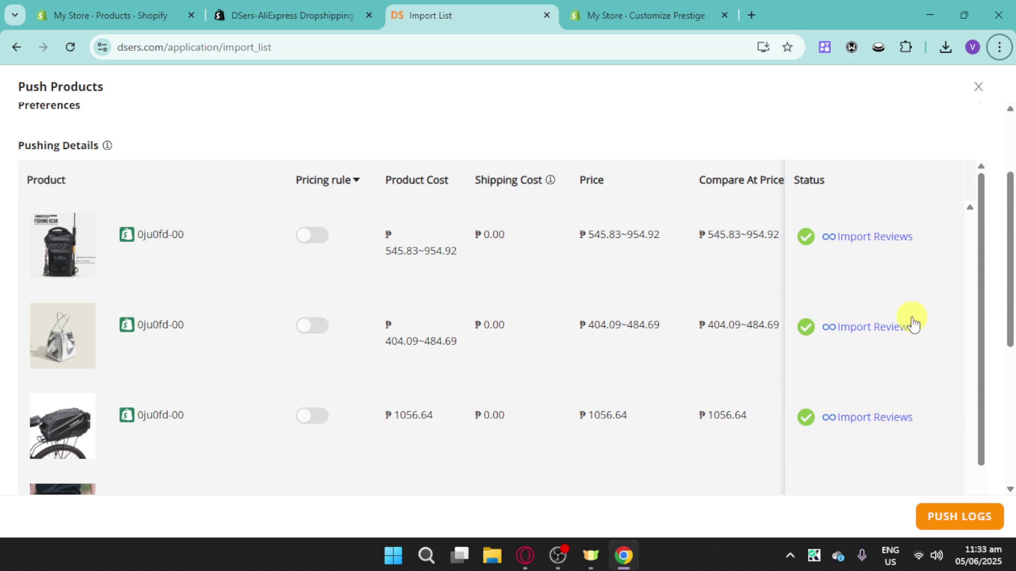
left_click(892, 242)
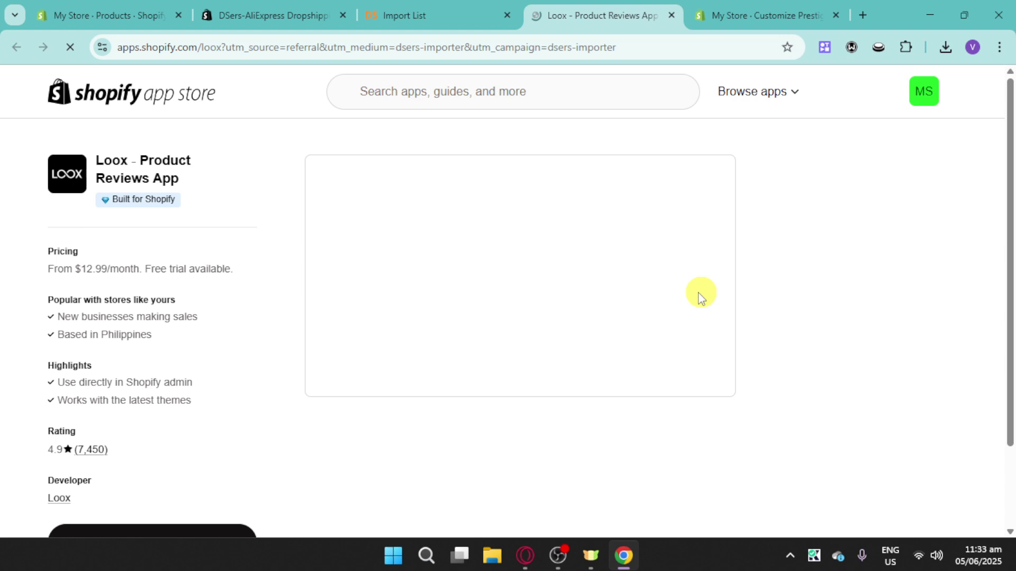
scroll(261, 458, "down", 1)
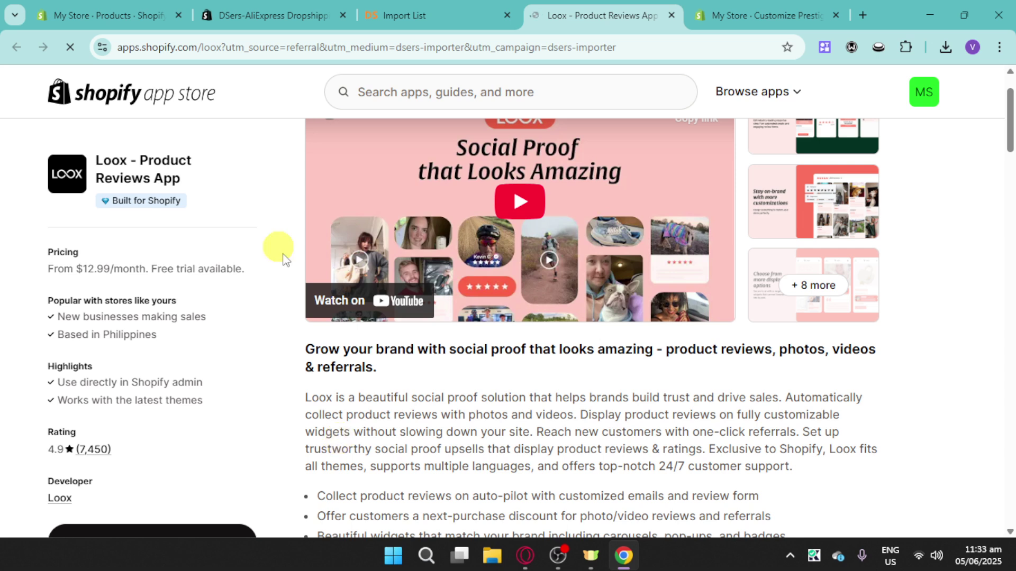
Switch to the Shopify Products page, dismiss the recommended apps and reload the page to check the pushed bags.
left_click(96, 15)
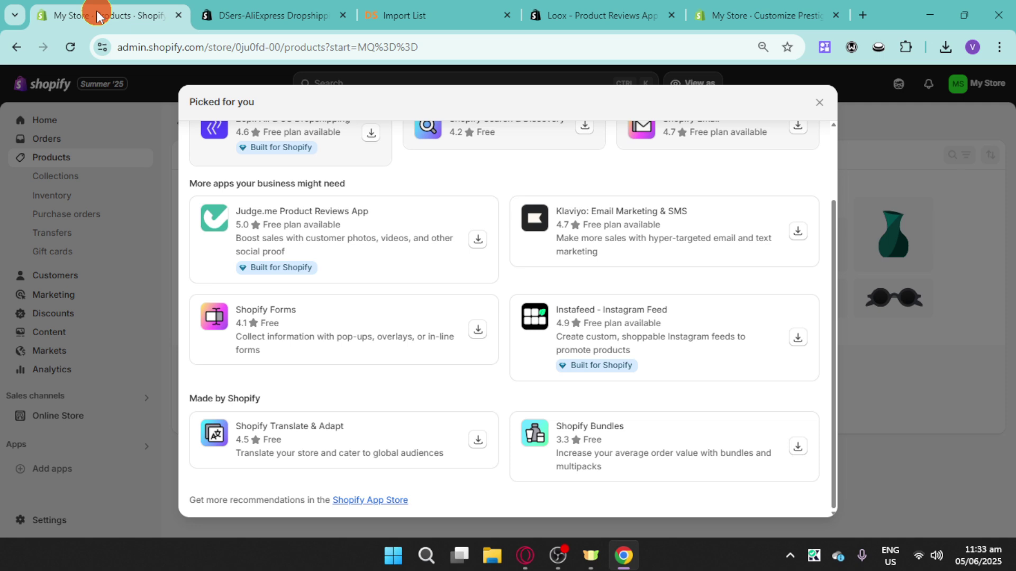
left_click(819, 102)
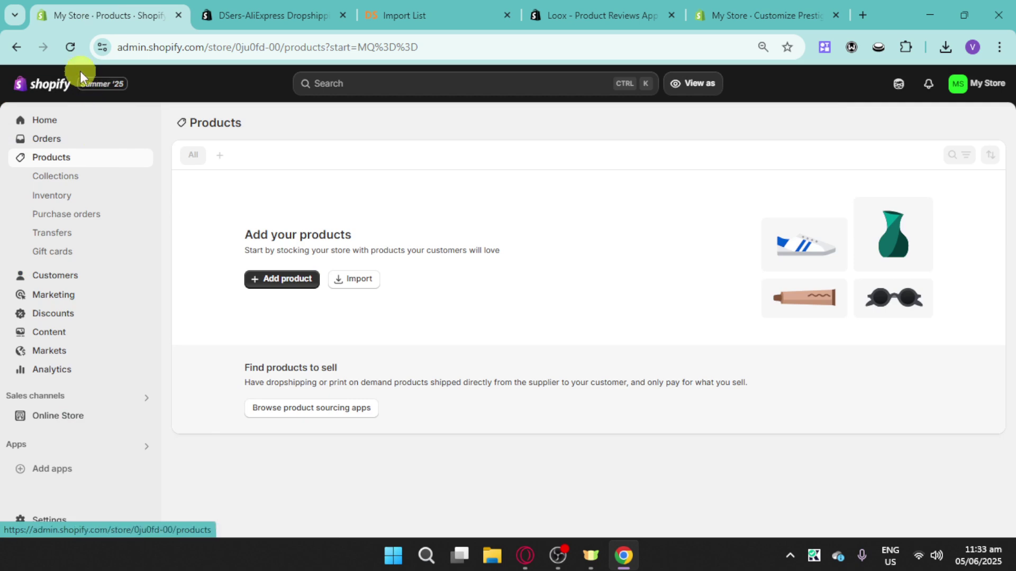
left_click(74, 53)
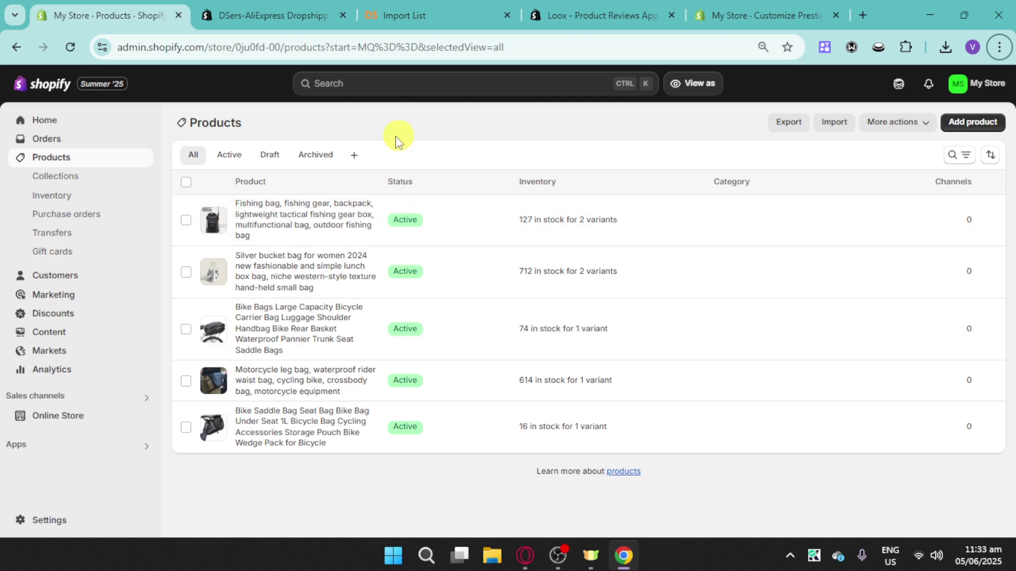
Switch to the Prestige theme editor and look at the featured collection on the home page.
left_click(783, 11)
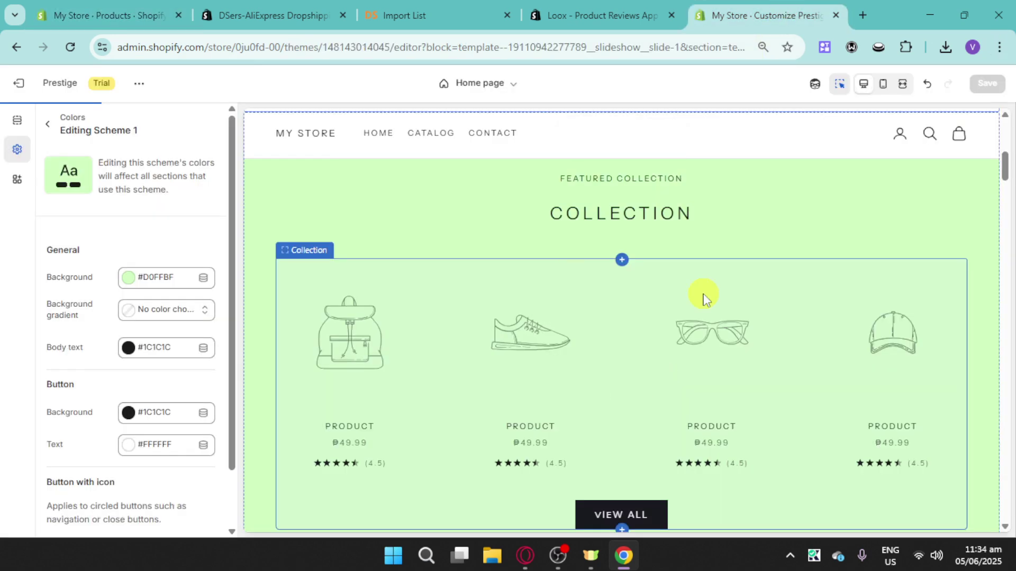
scroll(386, 342, "down", 3)
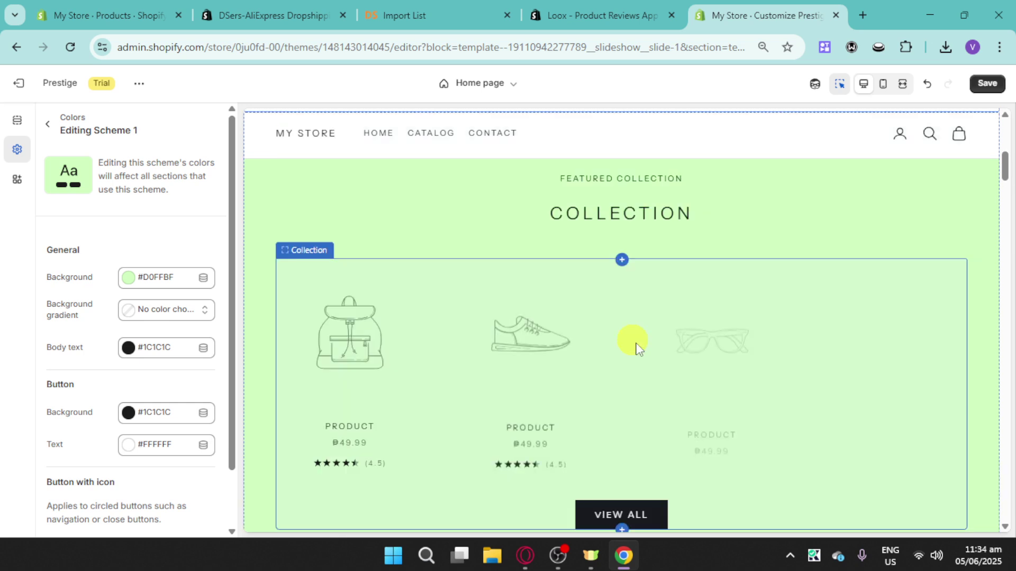
Return to the Shopify admin and open the store's Domains settings.
left_click(99, 22)
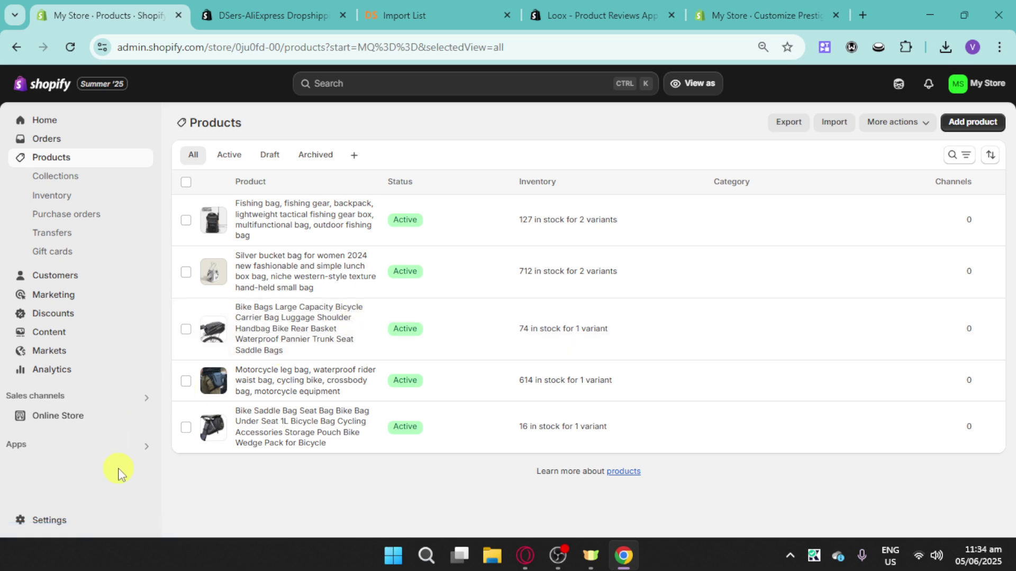
left_click(61, 520)
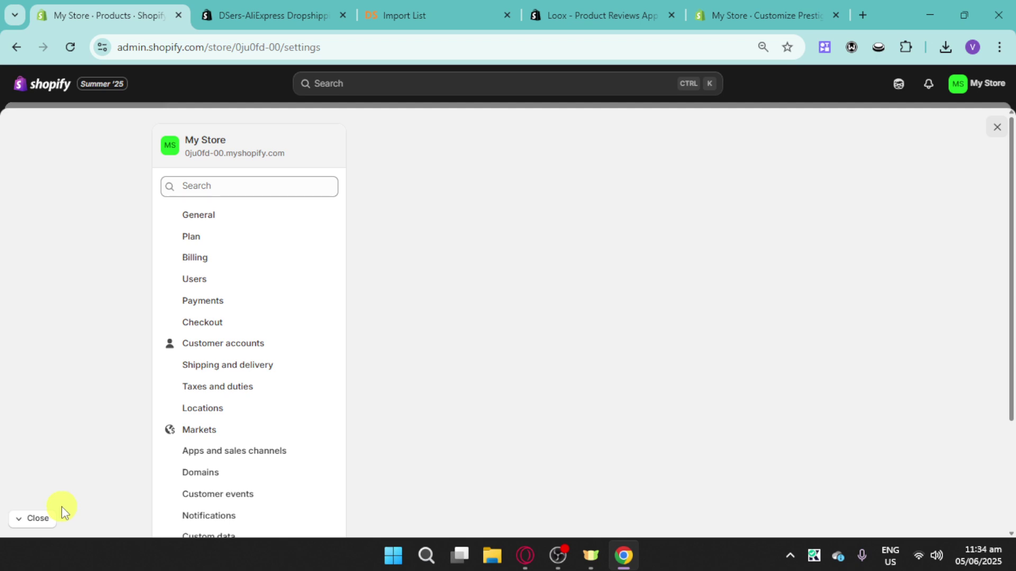
left_click(221, 472)
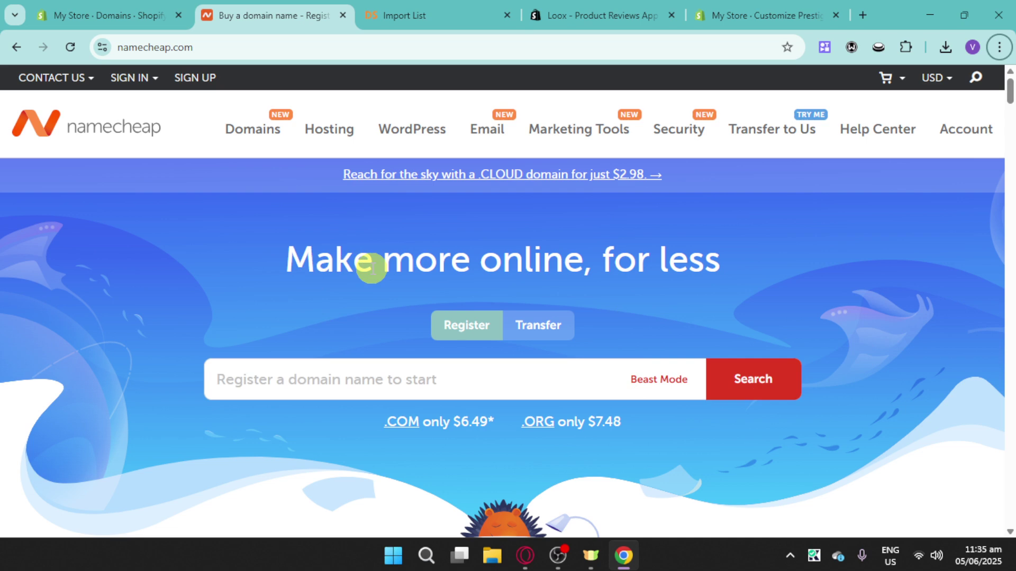
Search Namecheap for the domain name "dropshipbyme".
left_click(379, 383)
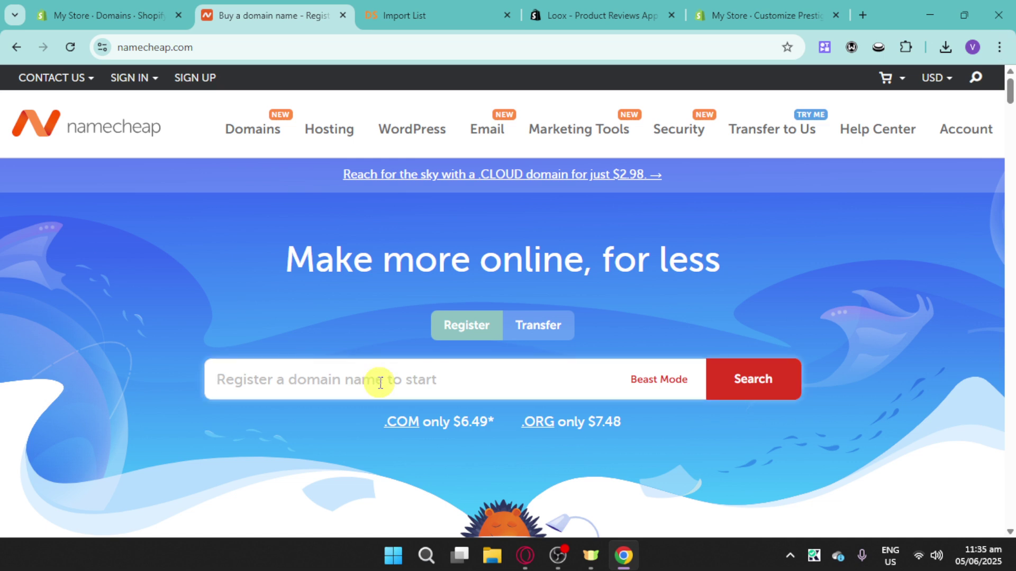
type("d")
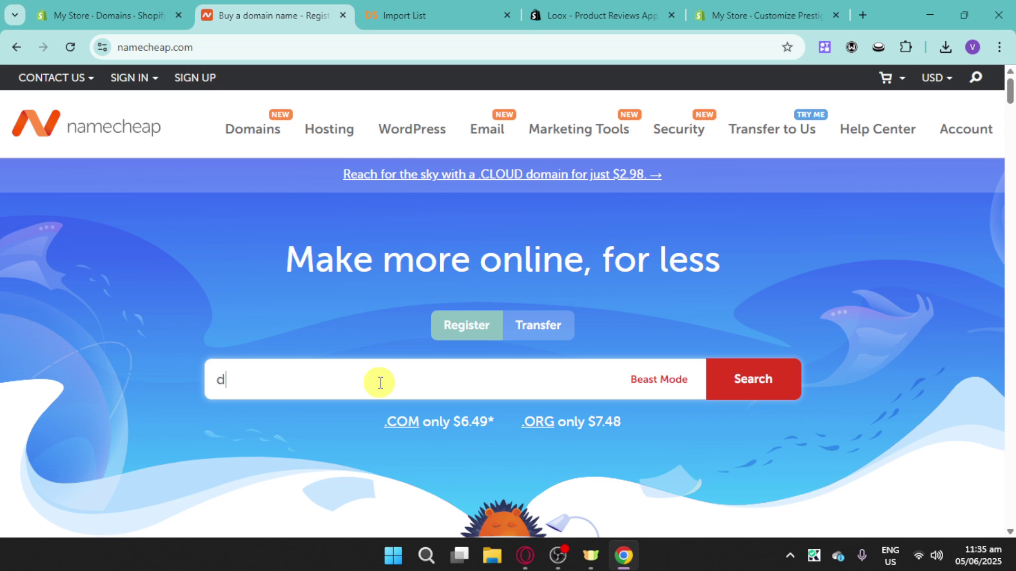
type("ropshipbyme")
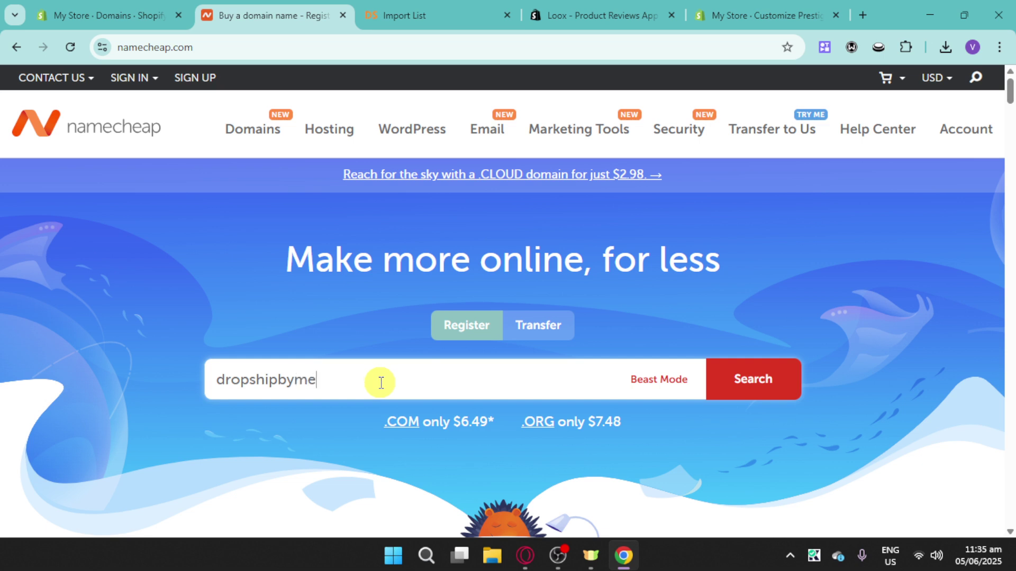
left_click(773, 385)
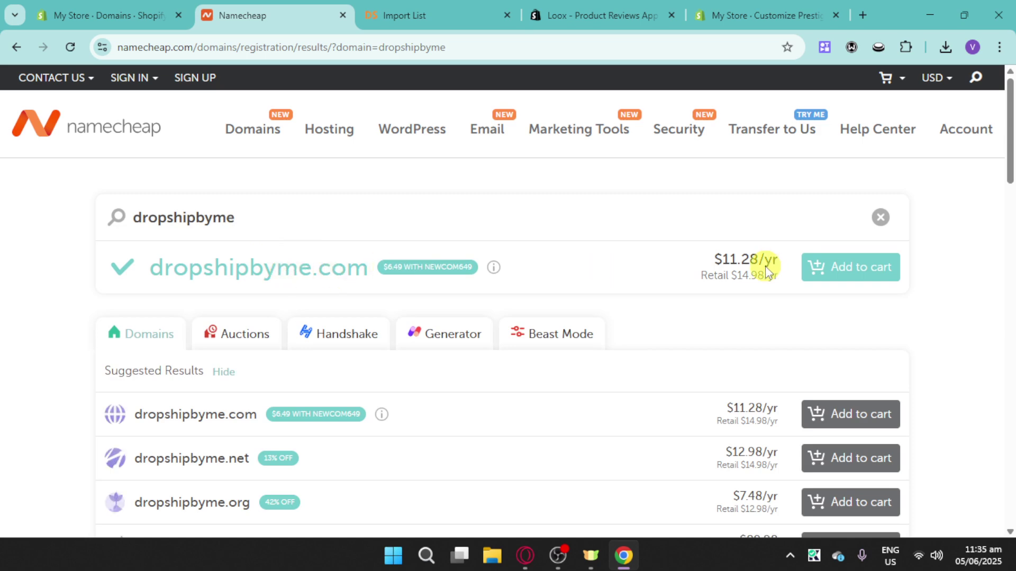
Browse the available domain extensions and their prices, and add dropshipbyme.xyz to the cart.
scroll(508, 369, "down", 3)
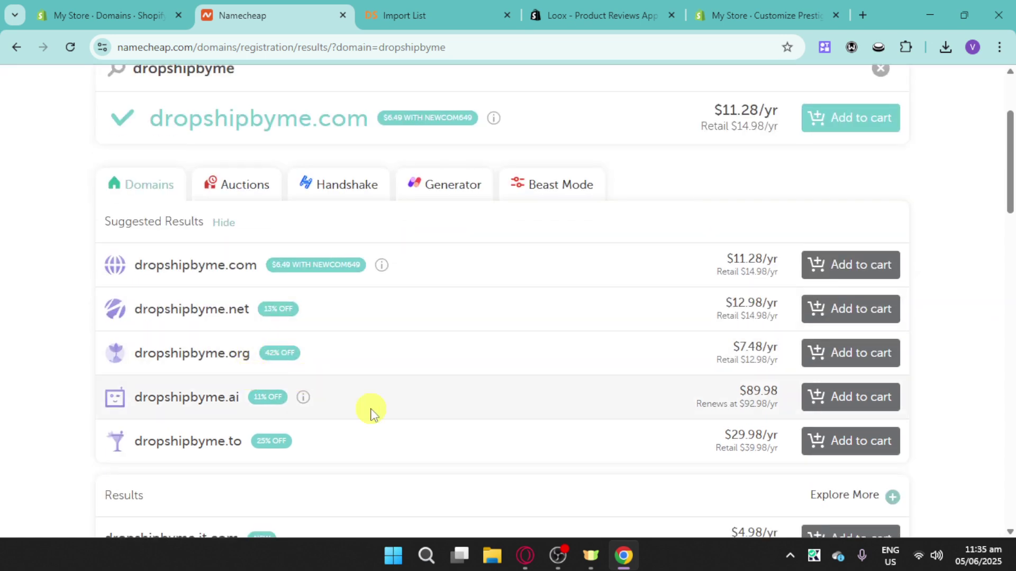
scroll(369, 411, "down", 3)
scroll(378, 410, "down", 2)
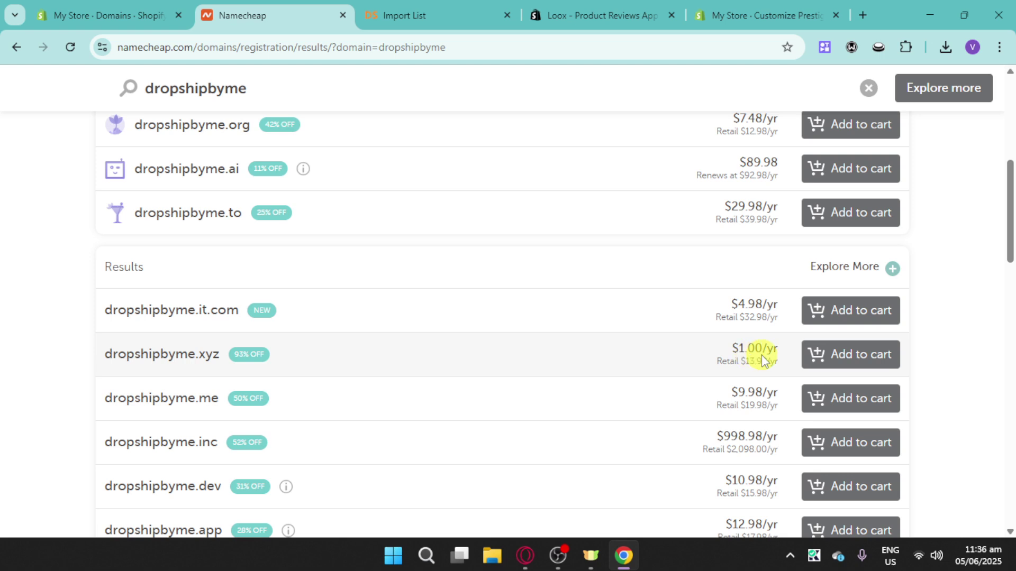
left_click(843, 360)
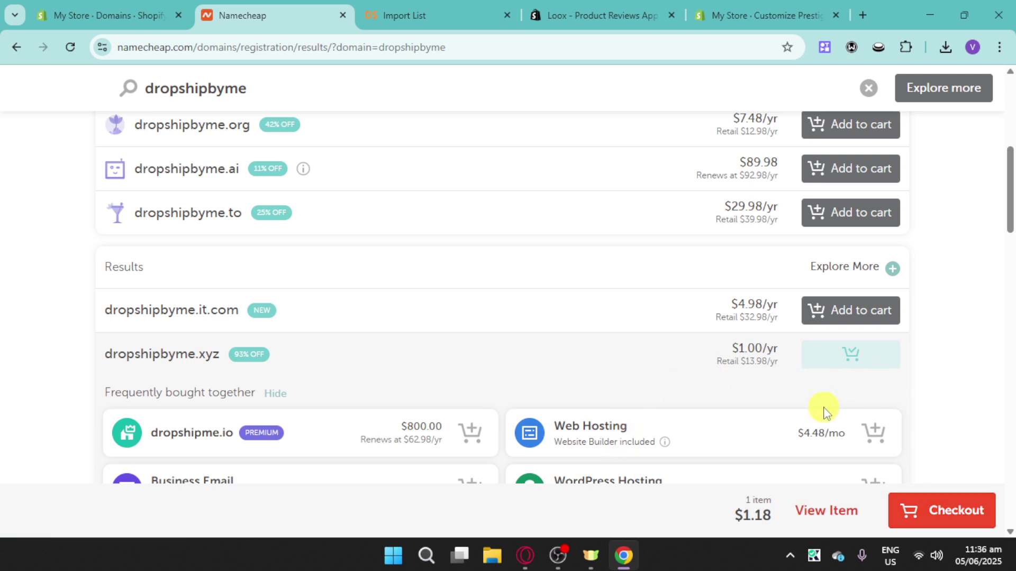
Enter dropshipbyme.xyz as an existing domain to connect in Shopify, but cancel the connection and close the settings.
left_click(116, 7)
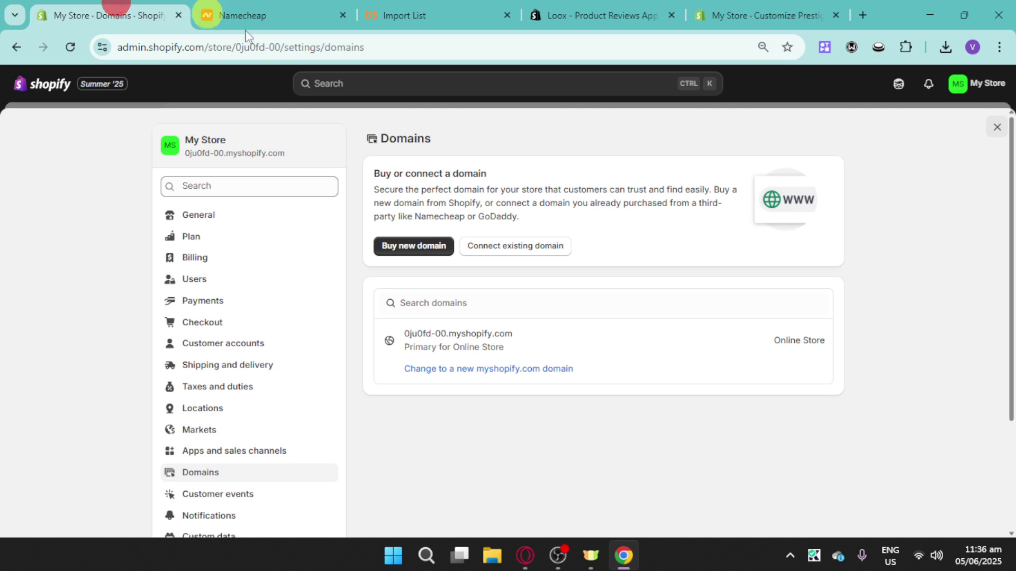
left_click(545, 251)
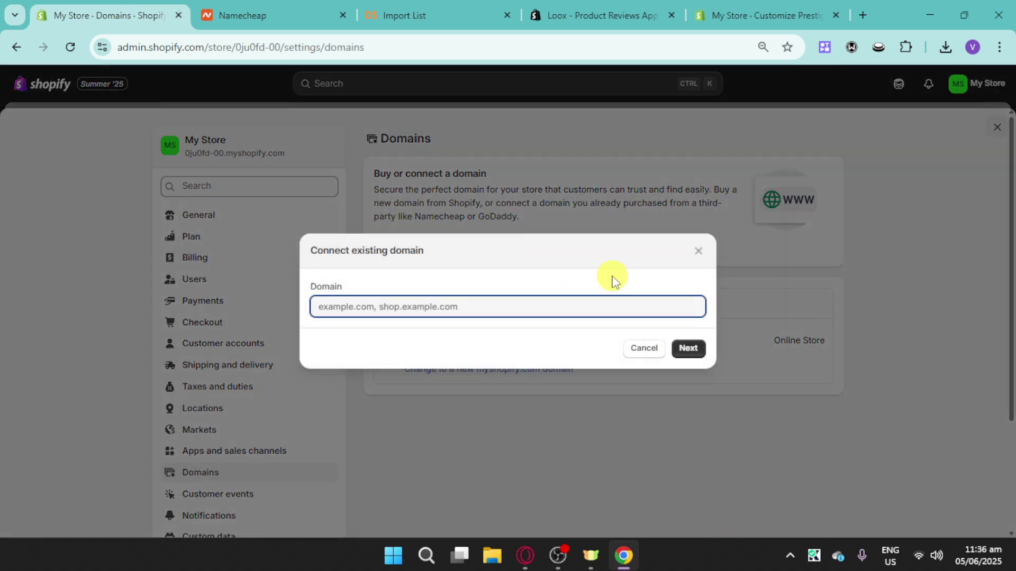
type("dropship")
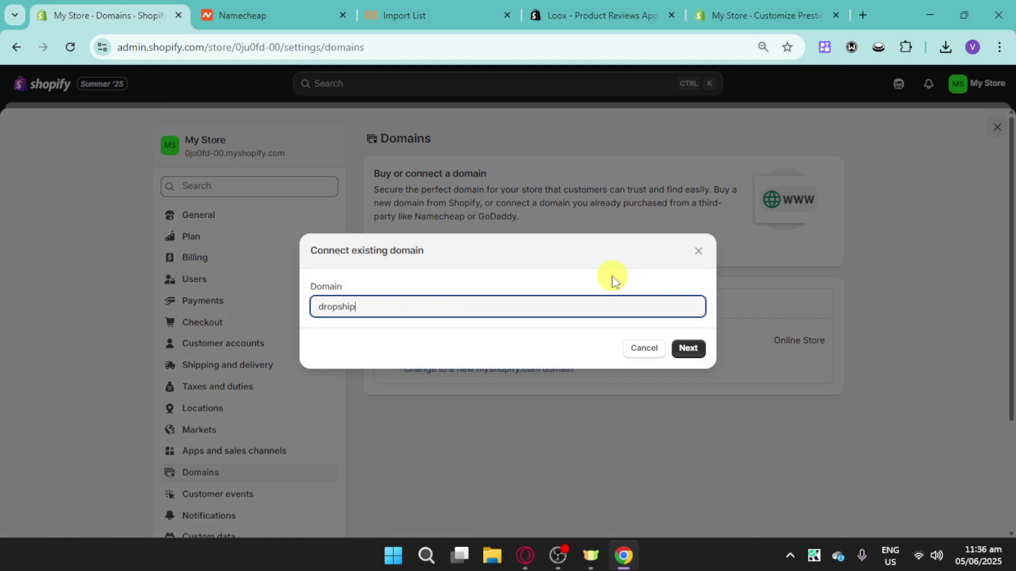
type("byme.xyz")
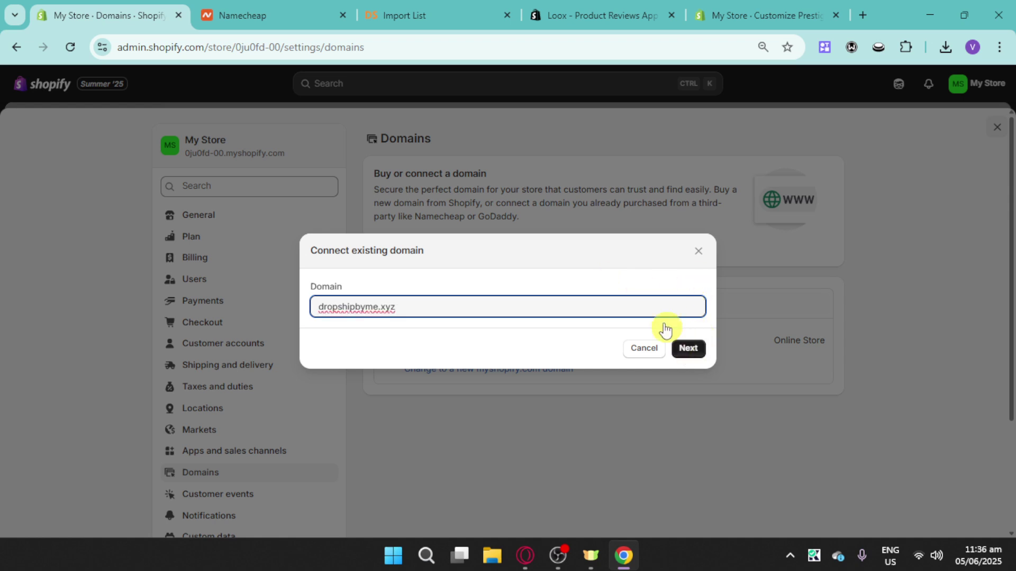
left_click(700, 250)
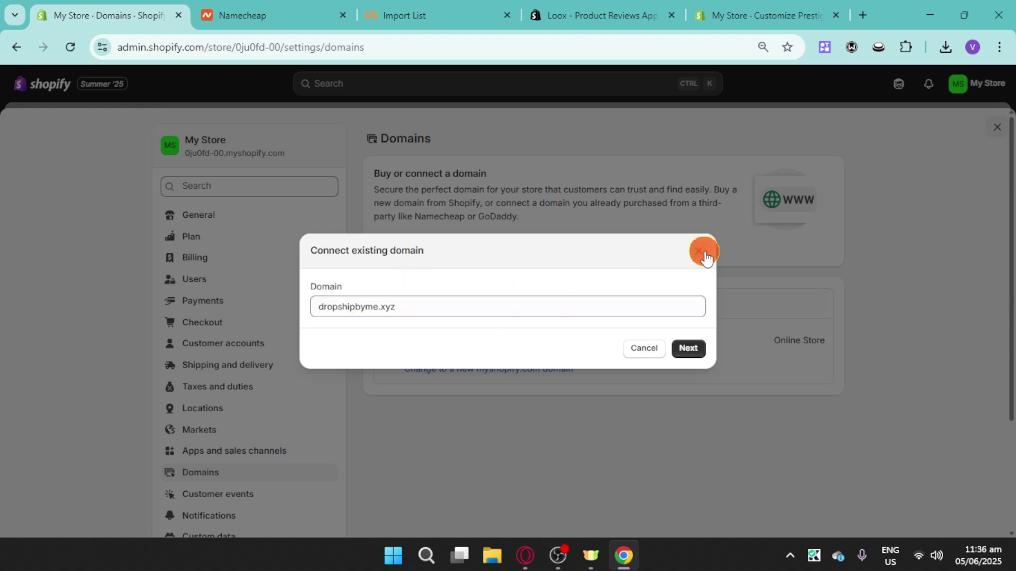
left_click(656, 349)
left_click(997, 128)
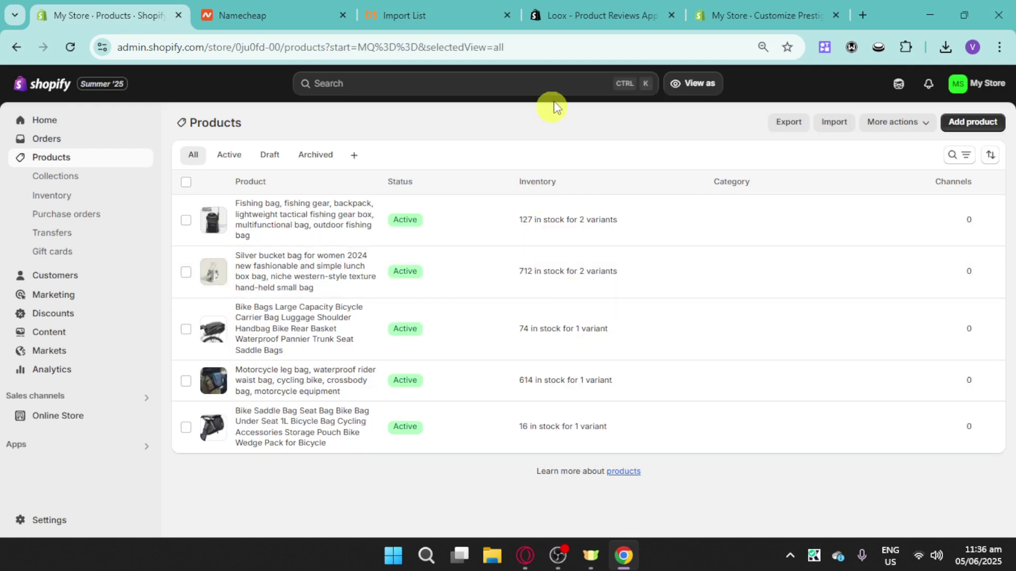
Go back to the Prestige theme editor and view the home page's featured collection section again.
left_click(722, 15)
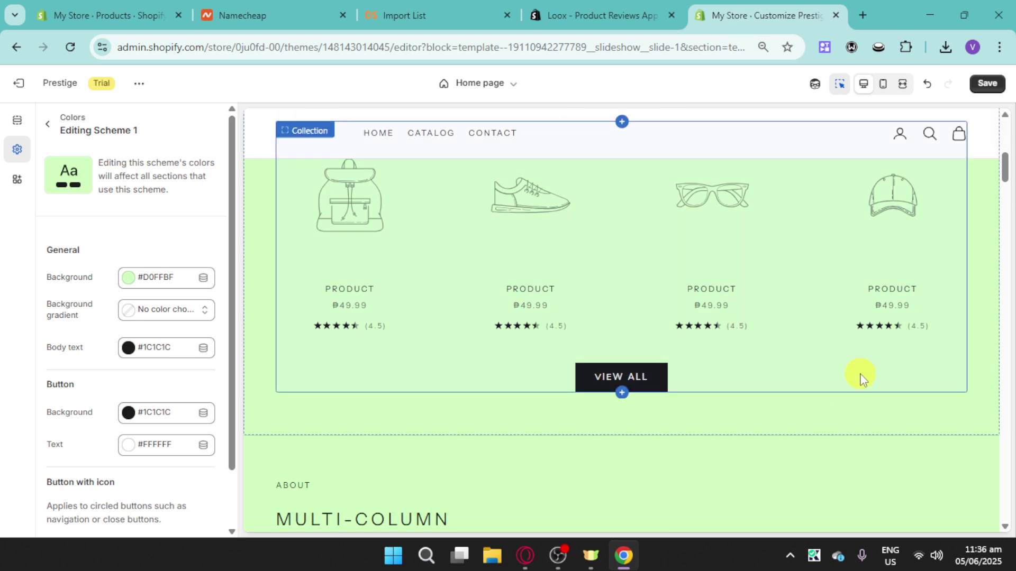
scroll(860, 377, "up", 3)
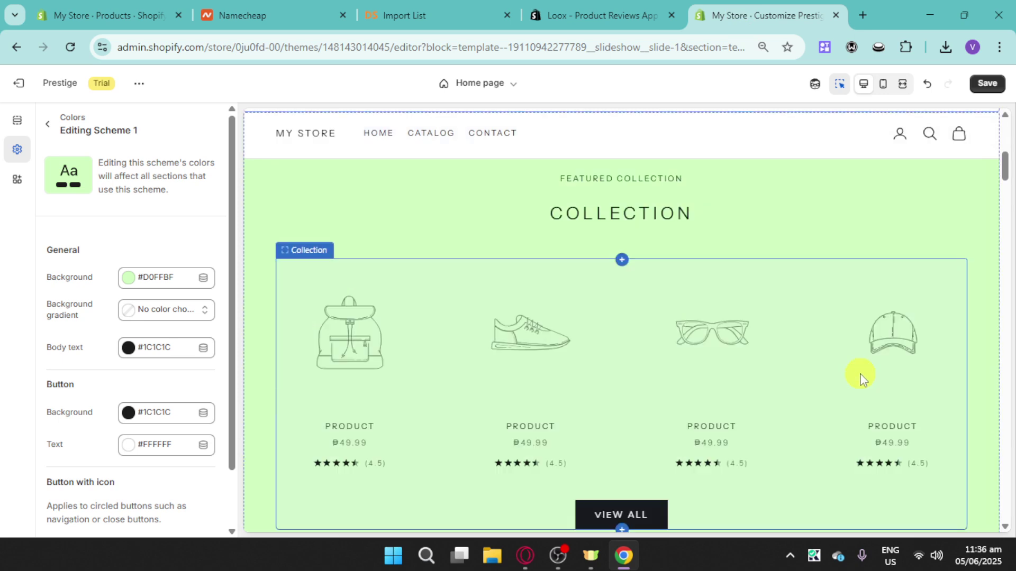